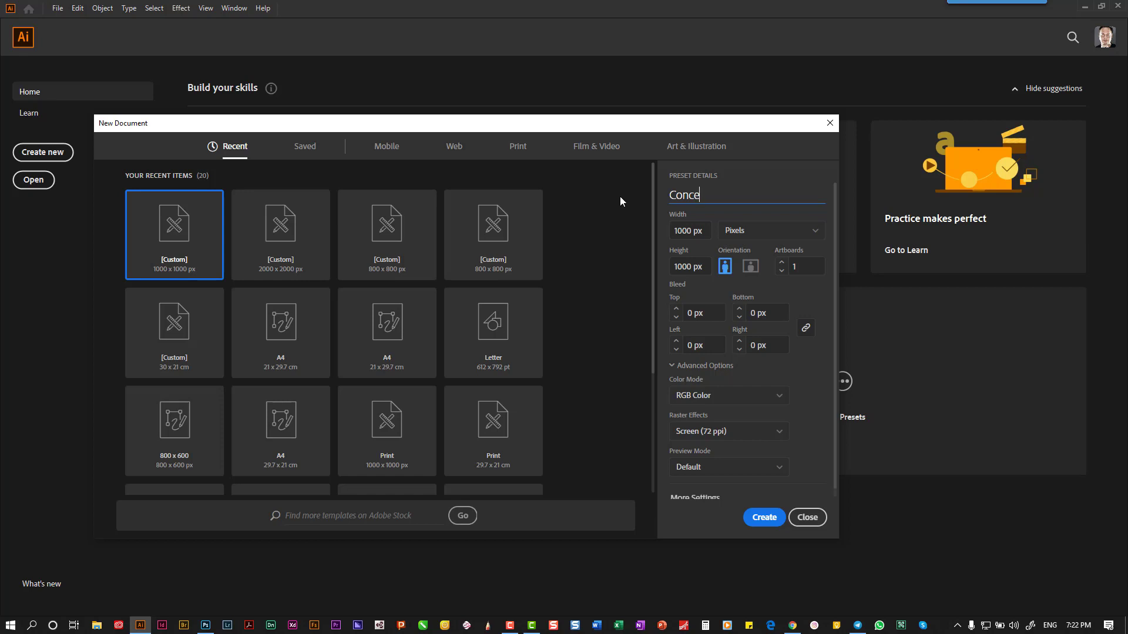
- Create a 1000 x 1000 px RGB document named "Concept Logo Design"
{"action": "type", "text": "go Design"}
{"action": "left_click", "coordinate": [762, 517]}
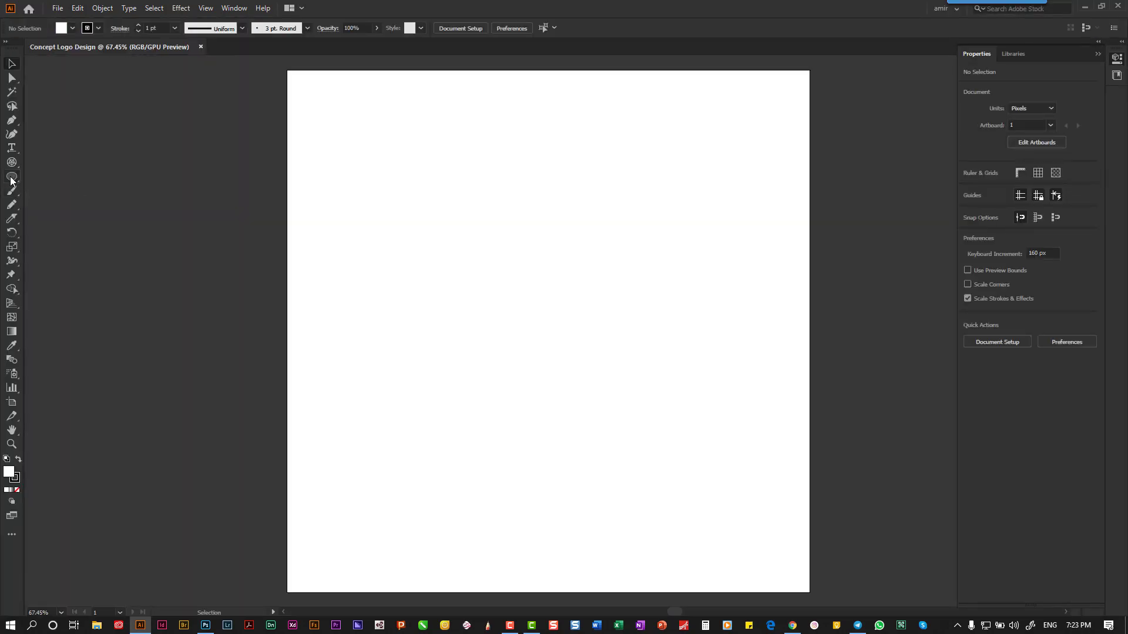
- Draw a 100 x 1000 px rectangle centred on the artboard and set its fill to none
{"action": "left_click_drag", "start_coordinate": [11, 180], "coordinate": [75, 176]}
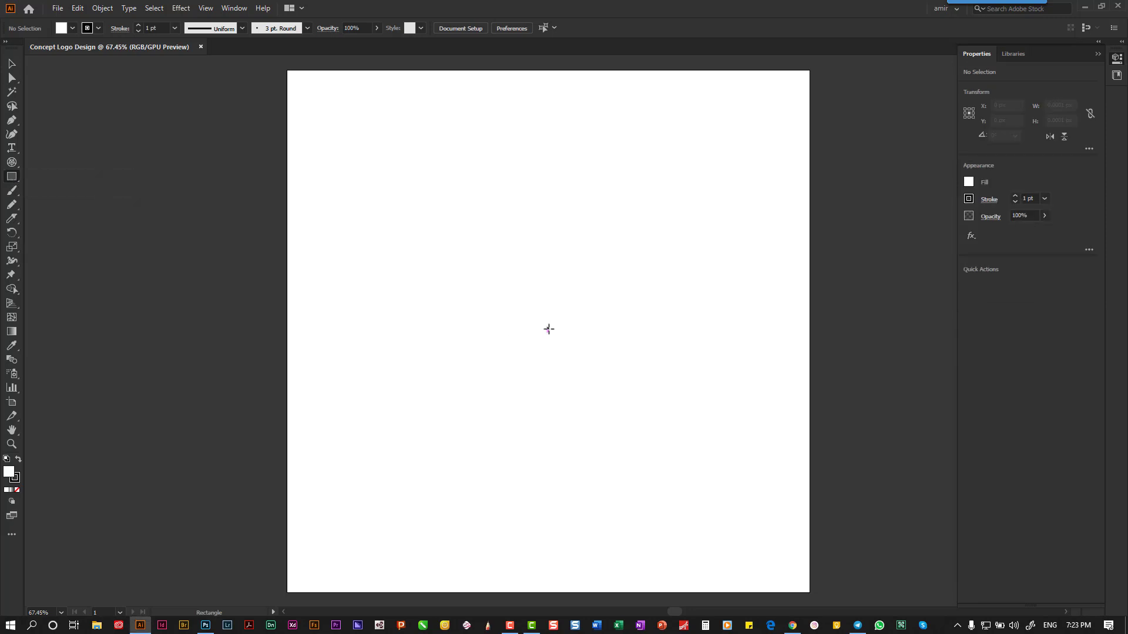
{"action": "left_click", "coordinate": [547, 330]}
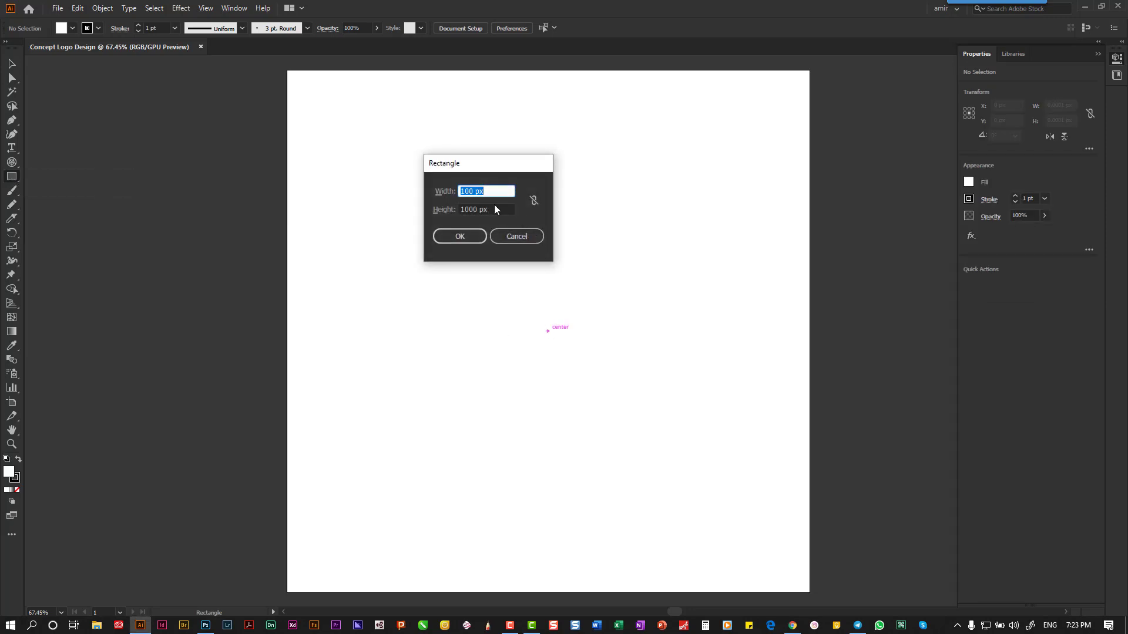
{"action": "type", "text": "100"}
{"action": "key", "text": "Tab"}
{"action": "key", "text": "Return"}
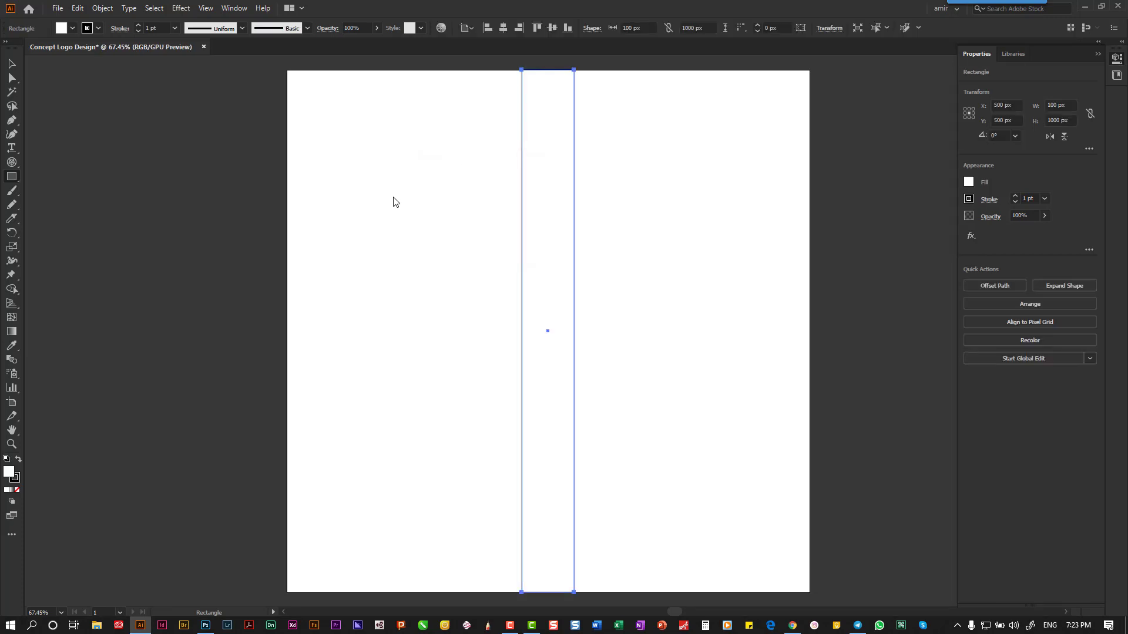
{"action": "left_click", "coordinate": [71, 29]}
{"action": "left_click", "coordinate": [12, 52]}
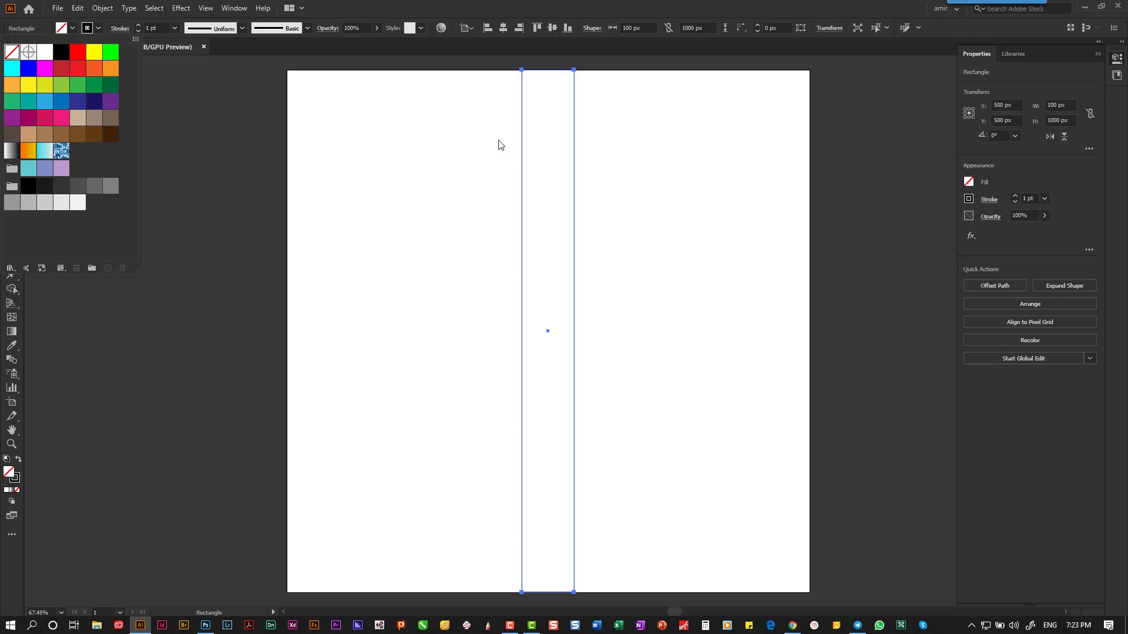
{"action": "left_click", "coordinate": [539, 76]}
- Duplicate the rectangle on both sides of the original, using a keyboard increment of 160 px
{"action": "left_click", "coordinate": [11, 65]}
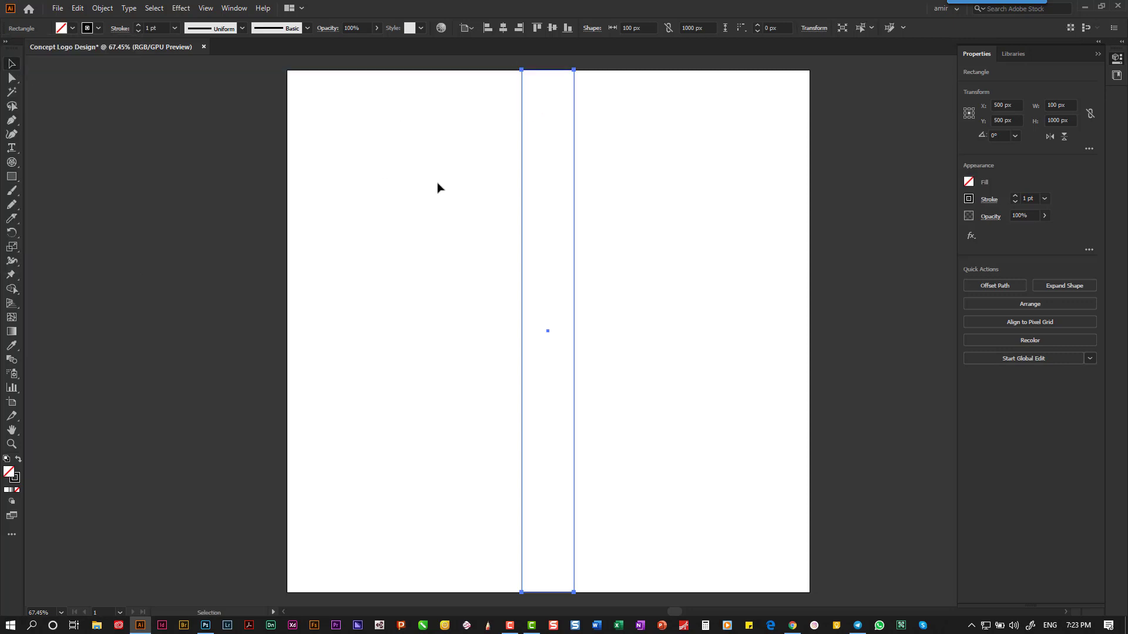
{"action": "left_click", "coordinate": [749, 239]}
{"action": "left_click", "coordinate": [1049, 253]}
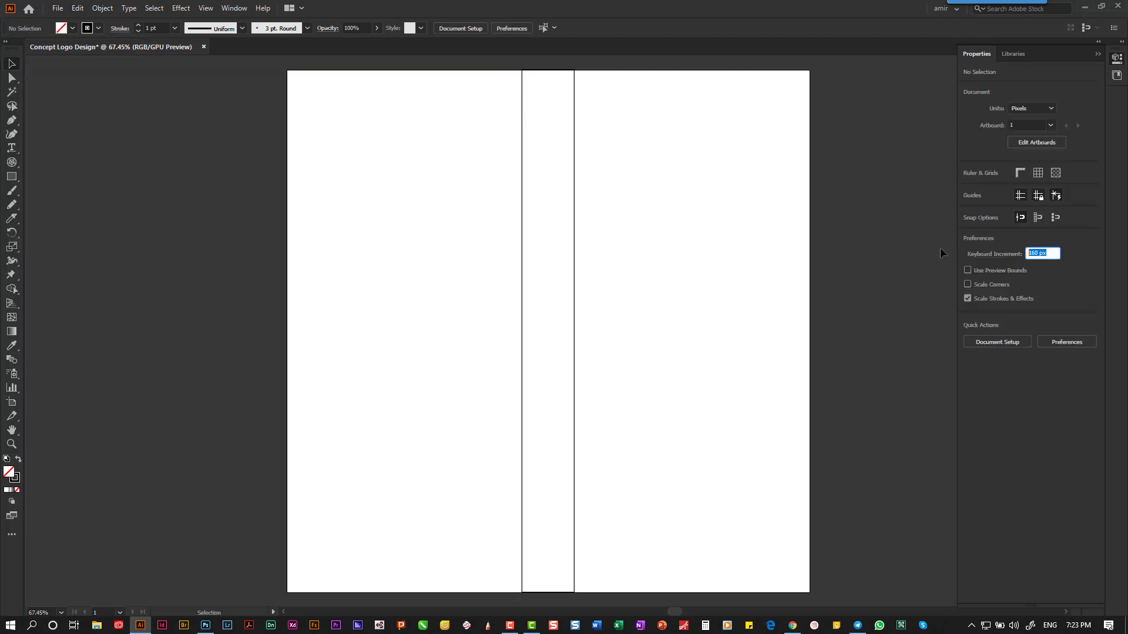
{"action": "key", "text": "Return"}
{"action": "key", "text": "ctrl+a"}
{"action": "key", "text": "alt+Left"}
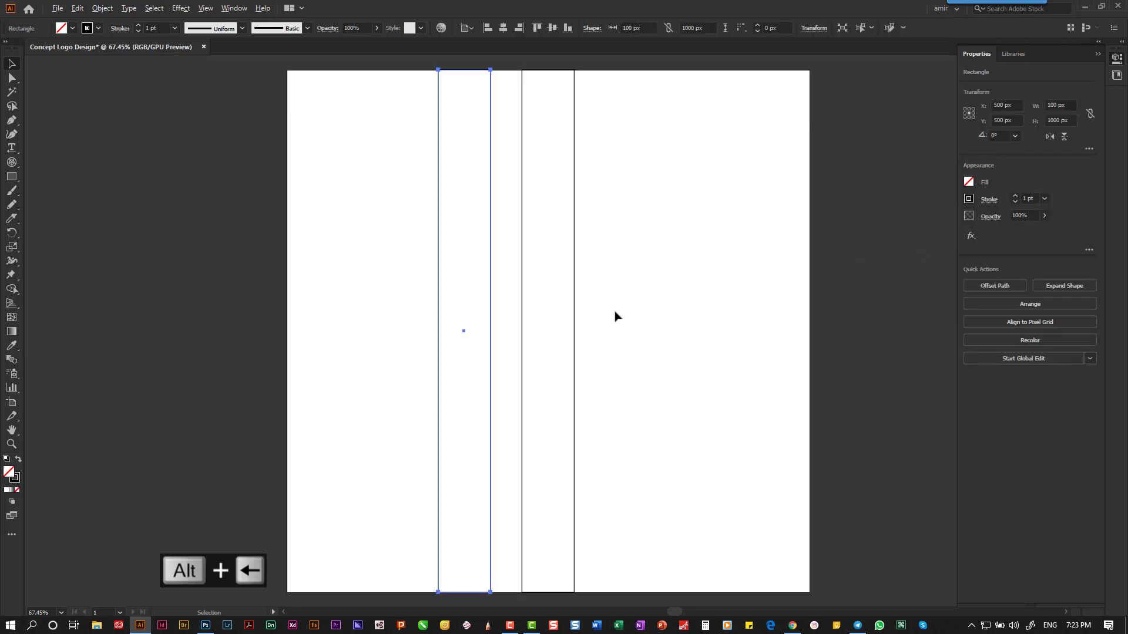
{"action": "left_click_drag", "start_coordinate": [587, 290], "coordinate": [506, 338]}
{"action": "key", "text": "alt+Right"}
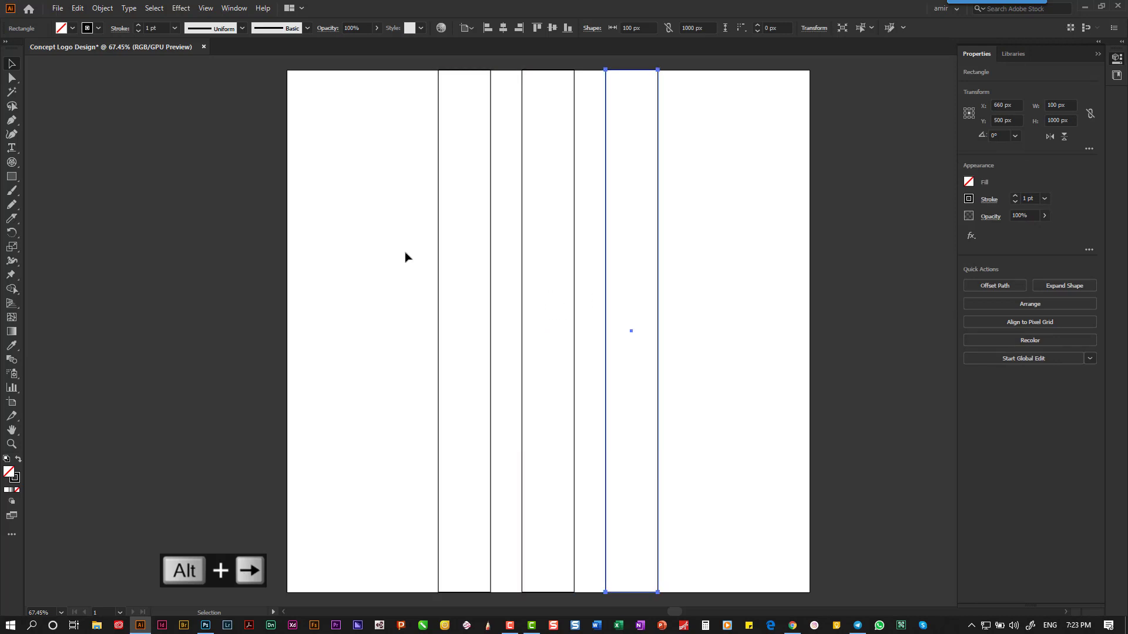
- Copy the three vertical rectangles, paste them in front and rotate the copies 90° to form a crossing grid
{"action": "left_click_drag", "start_coordinate": [397, 246], "coordinate": [757, 352]}
{"action": "key", "text": "a"}
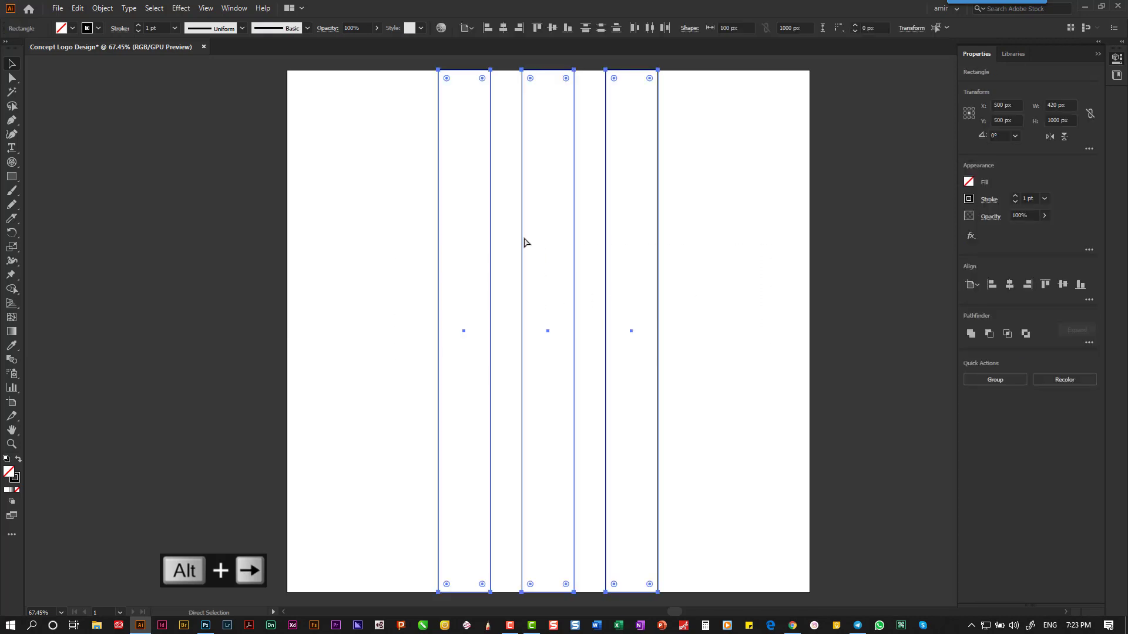
{"action": "key", "text": "v"}
{"action": "left_click", "coordinate": [77, 8]}
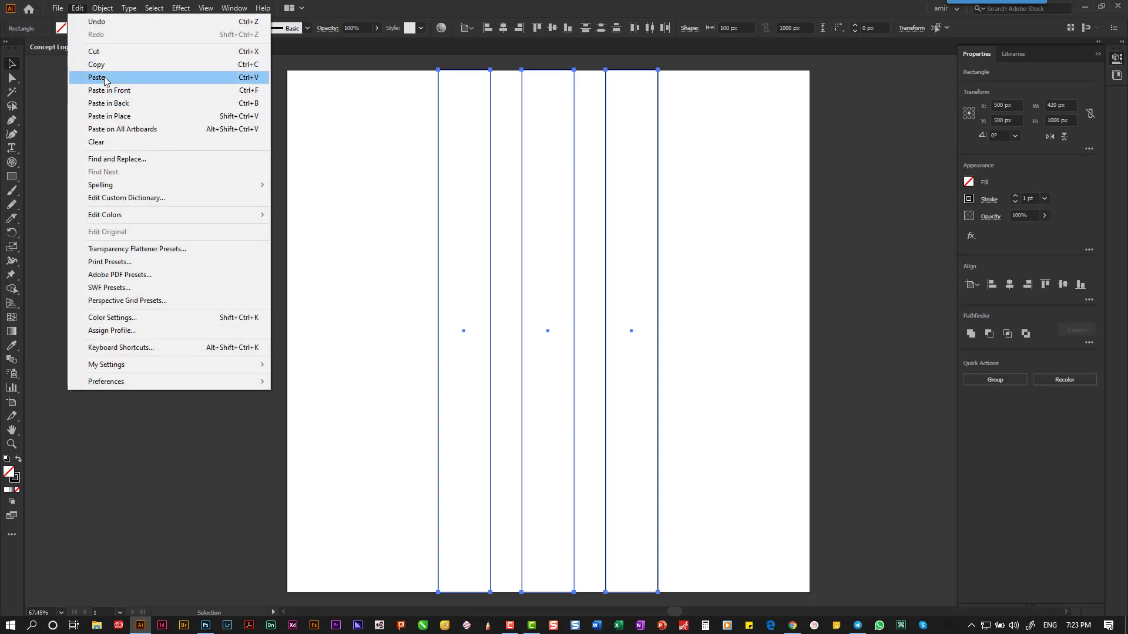
{"action": "left_click", "coordinate": [106, 63]}
{"action": "left_click", "coordinate": [82, 10]}
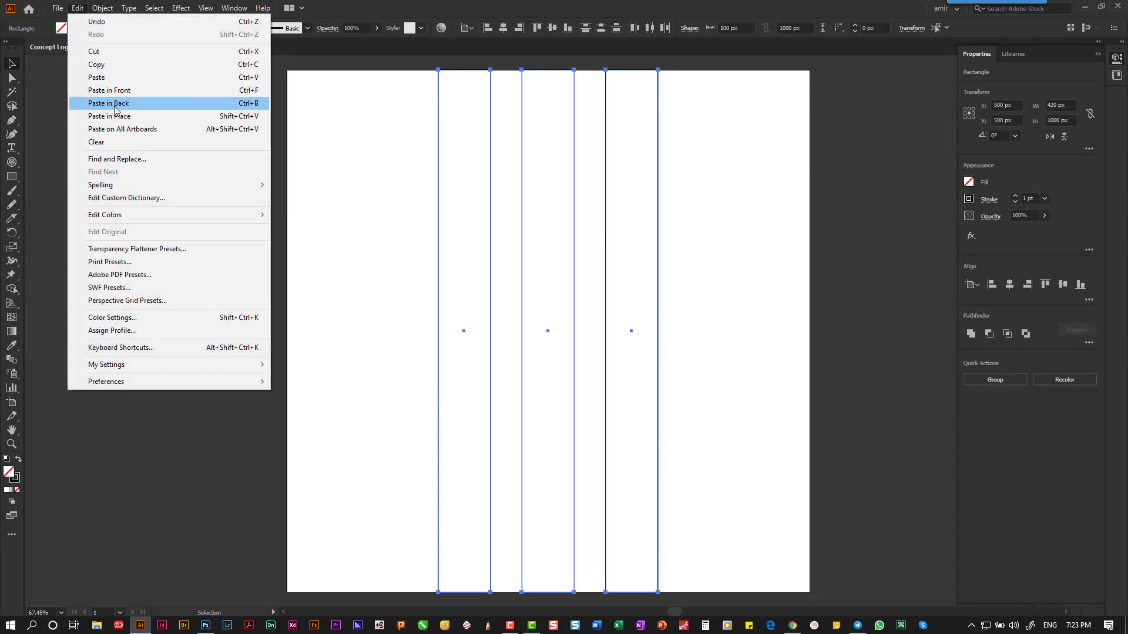
{"action": "left_click", "coordinate": [132, 93]}
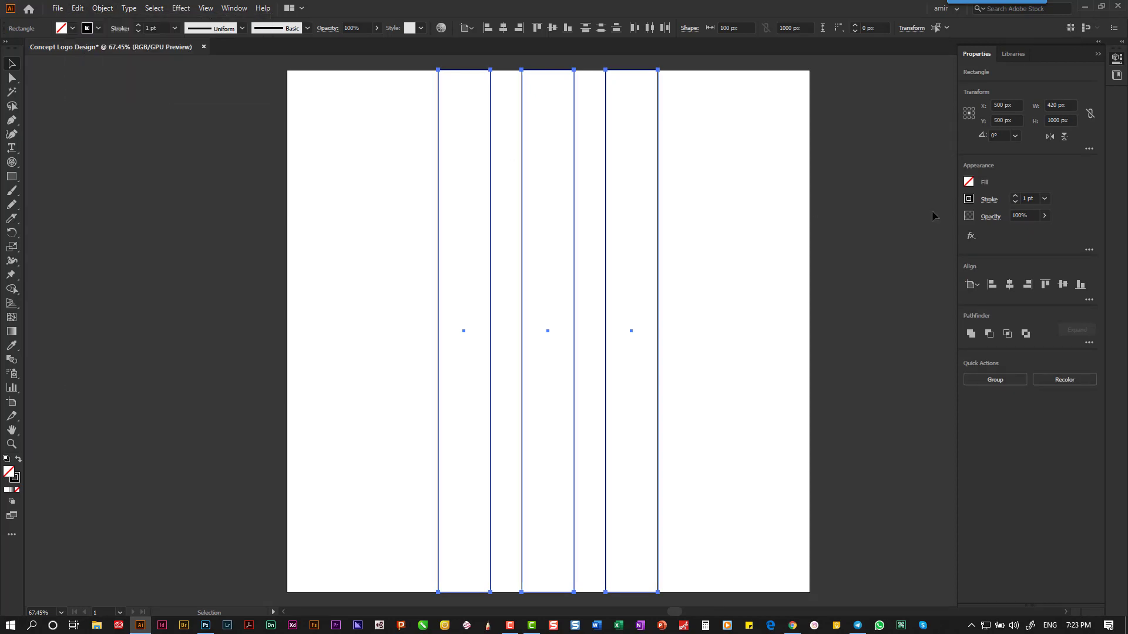
{"action": "left_click", "coordinate": [1016, 137]}
{"action": "left_click", "coordinate": [1028, 188]}
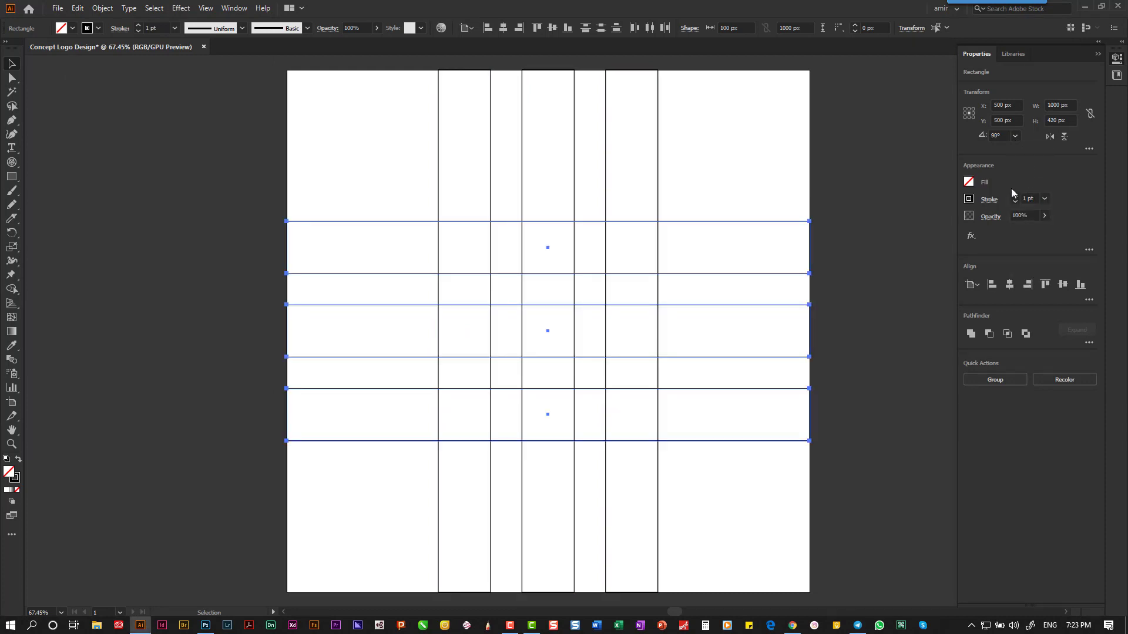
{"action": "left_click", "coordinate": [327, 182]}
- Draw a 390 px circle in the artboard's upper-left corner and a concentric 190 px circle inside it
{"action": "left_click_drag", "start_coordinate": [13, 183], "coordinate": [59, 204]}
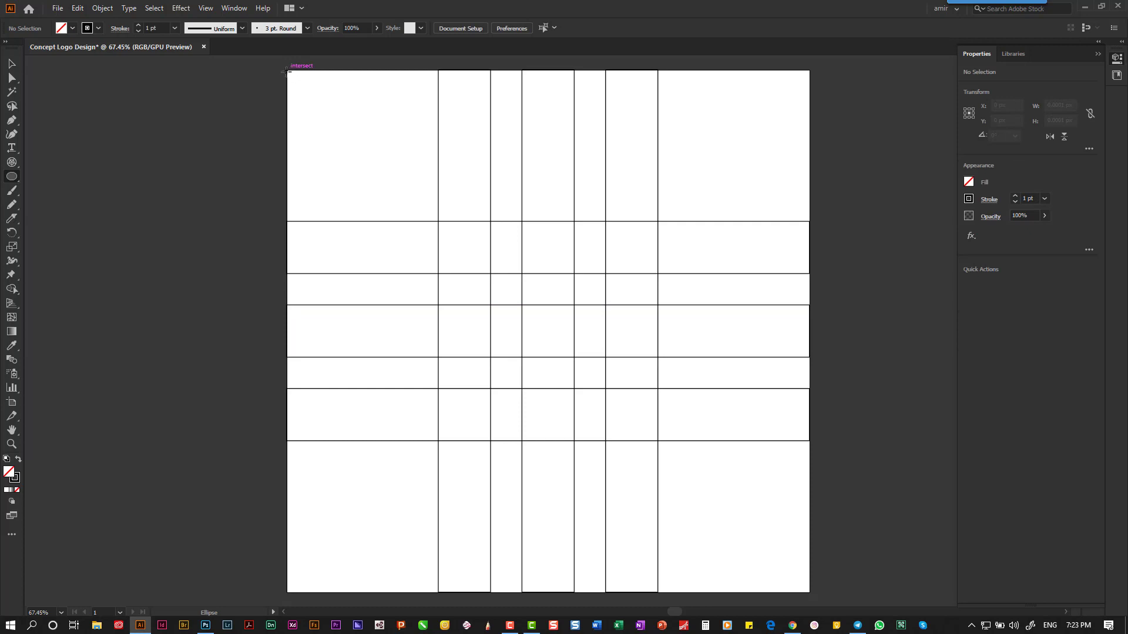
{"action": "left_click_drag", "start_coordinate": [288, 71], "coordinate": [490, 273]}
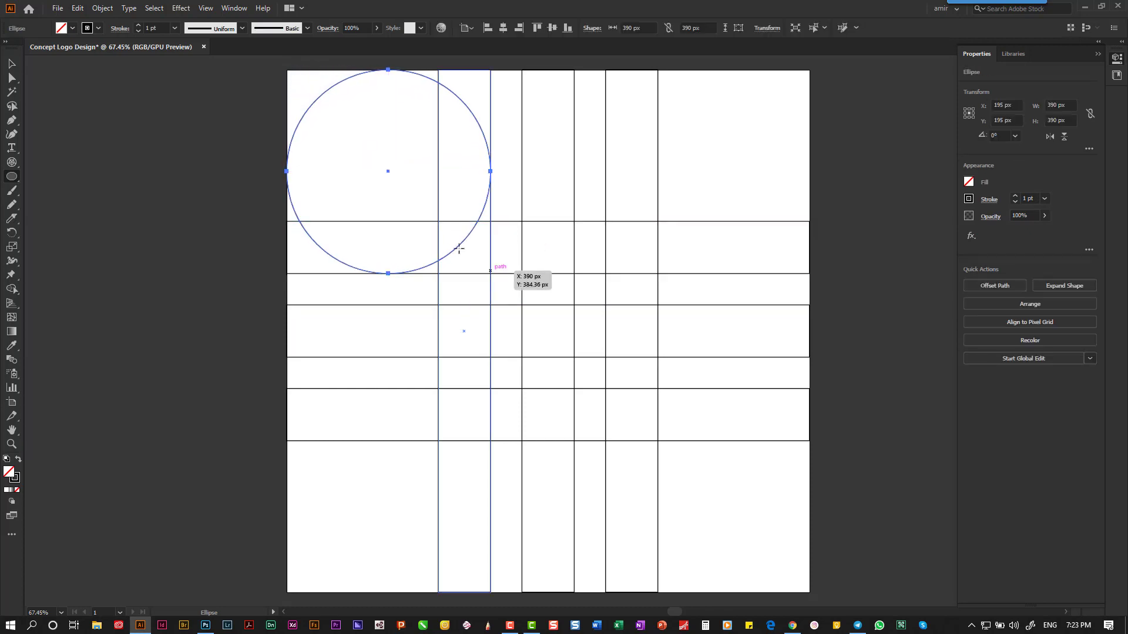
{"action": "left_click", "coordinate": [11, 64]}
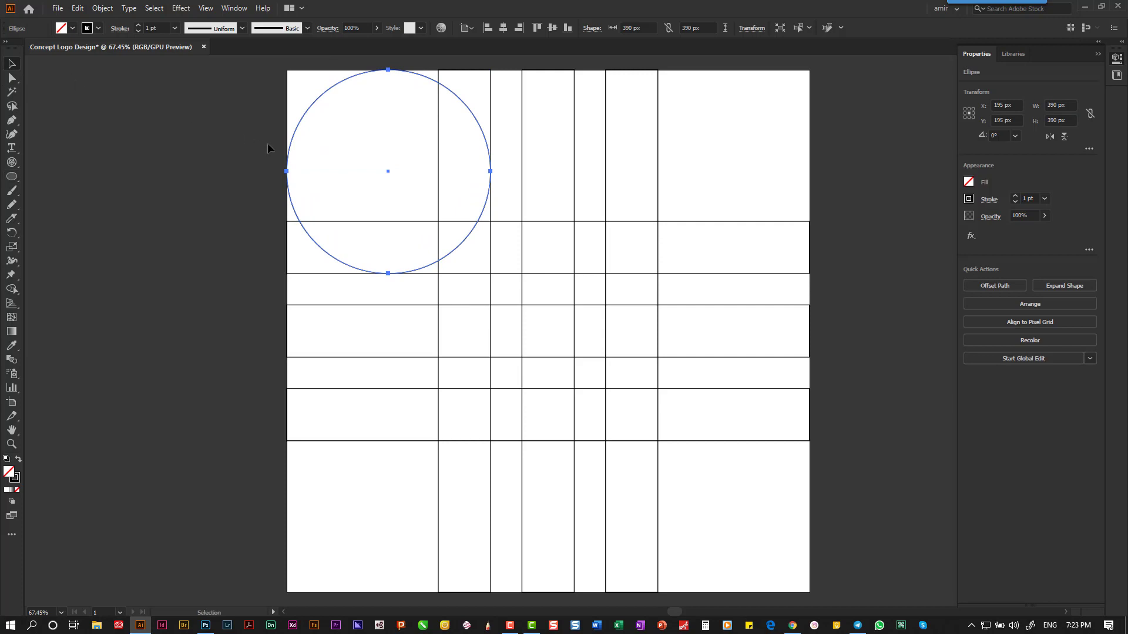
{"action": "left_click", "coordinate": [16, 176]}
{"action": "left_click_drag", "start_coordinate": [388, 171], "coordinate": [437, 222]}
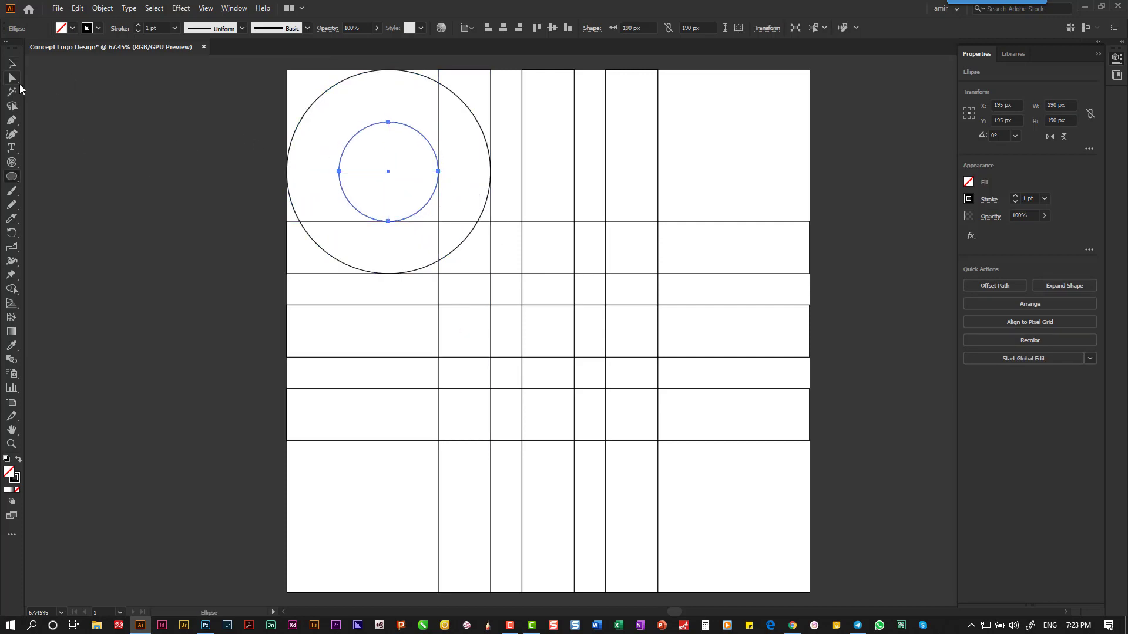
{"action": "left_click", "coordinate": [11, 65]}
{"action": "left_click", "coordinate": [217, 146]}
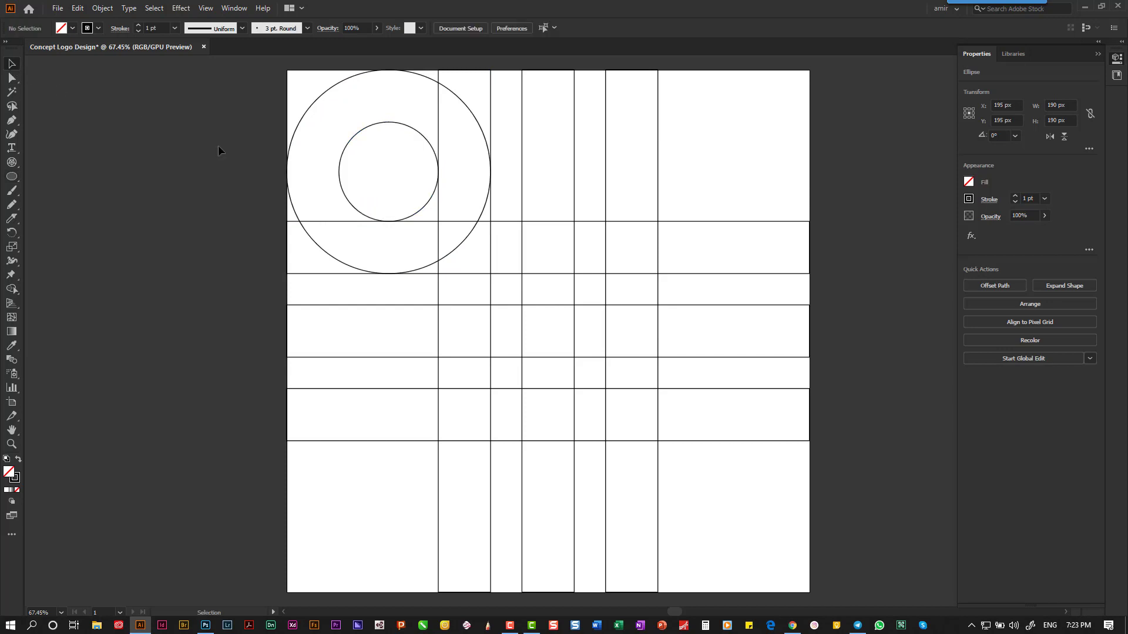
- Duplicate the 390 px circle horizontally four times, snapping each copy's right edge to the successive vertical grid lines
{"action": "left_click", "coordinate": [485, 141]}
{"action": "left_click_drag", "start_coordinate": [491, 172], "coordinate": [524, 174]}
{"action": "left_click_drag", "start_coordinate": [521, 171], "coordinate": [575, 173]}
{"action": "left_click_drag", "start_coordinate": [574, 171], "coordinate": [657, 176]}
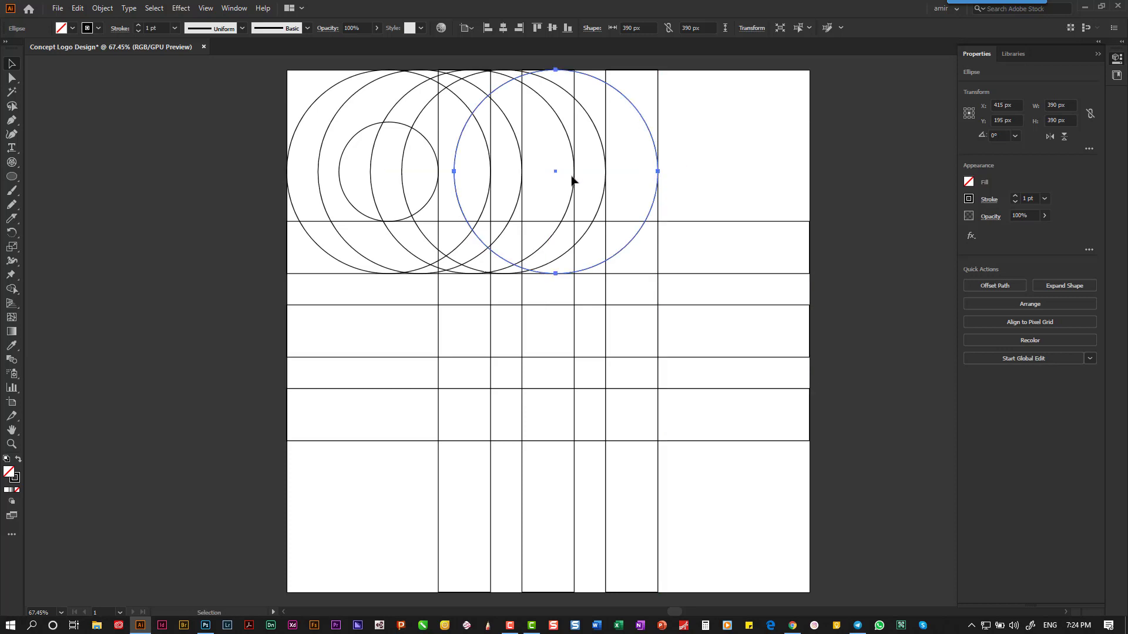
- Duplicate the 390 px circle downward four times, snapping each copy's lower edge to the successive horizontal grid lines
{"action": "left_click", "coordinate": [345, 274]}
{"action": "left_click_drag", "start_coordinate": [387, 276], "coordinate": [384, 443]}
{"action": "left_click", "coordinate": [214, 172]}
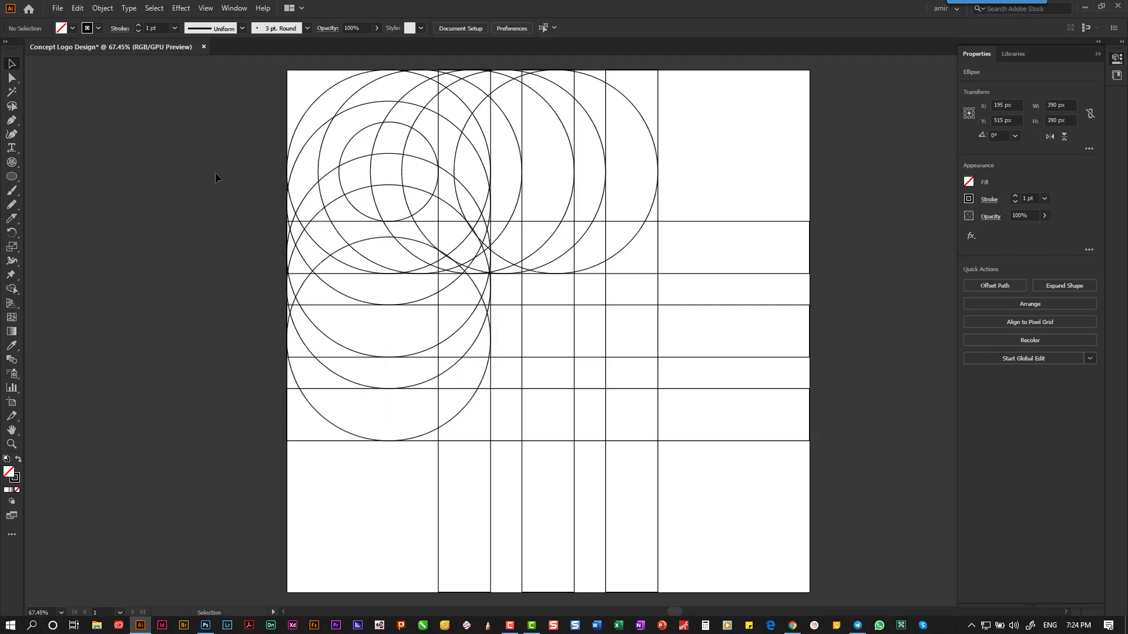
- Duplicate all the circles toward the artboard's lower right and rotate the copies 180°
{"action": "left_click_drag", "start_coordinate": [206, 116], "coordinate": [376, 527]}
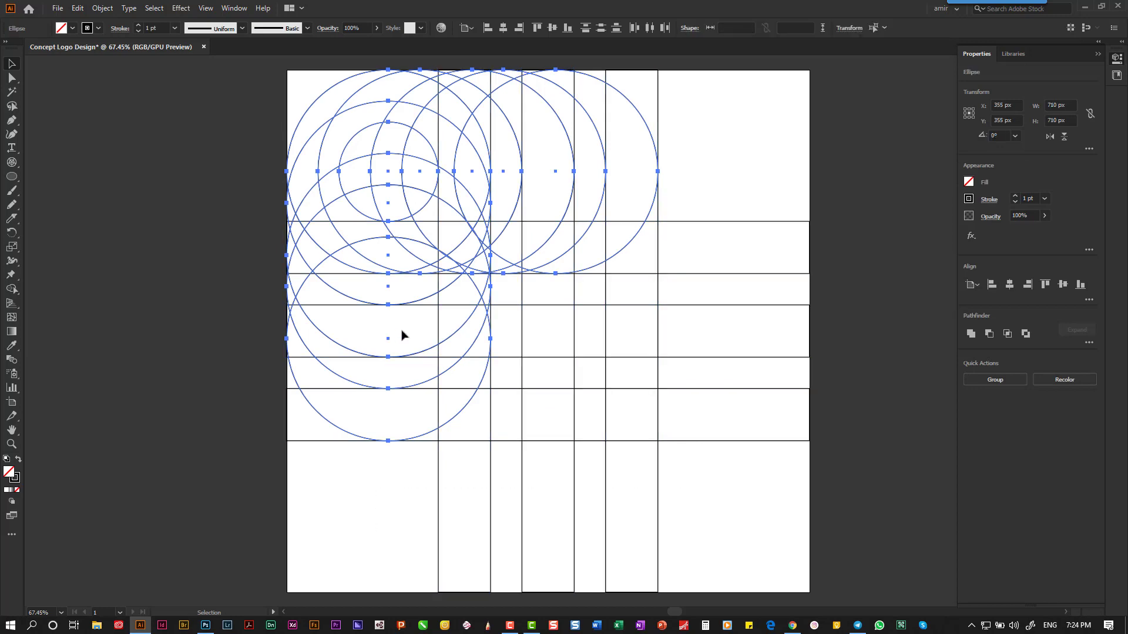
{"action": "left_click_drag", "start_coordinate": [444, 257], "coordinate": [696, 396]}
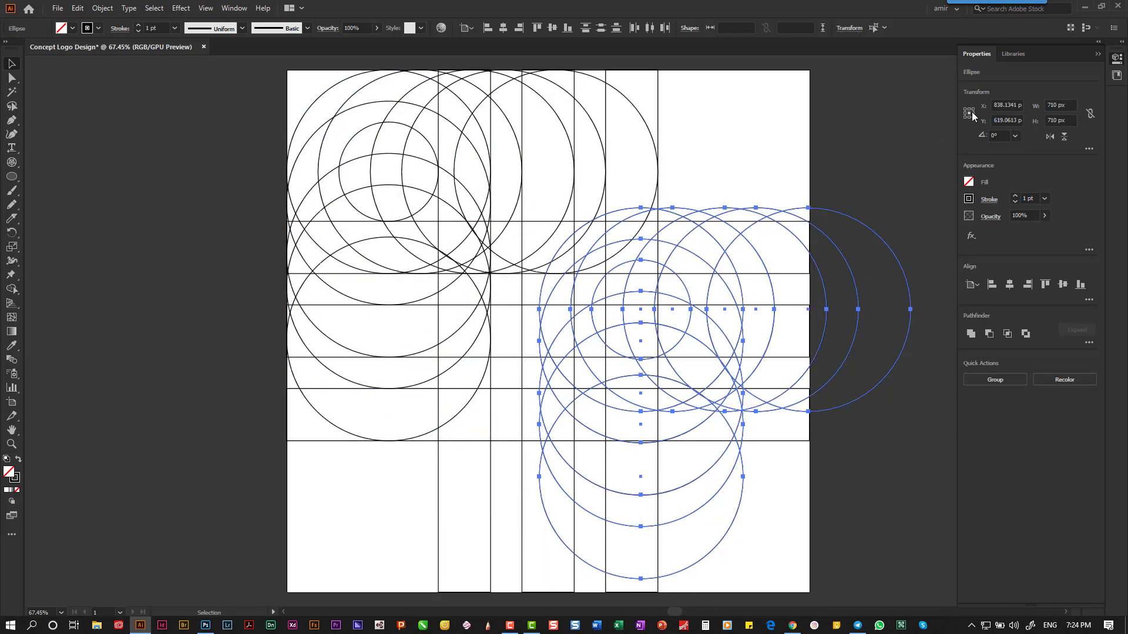
{"action": "left_click", "coordinate": [1015, 136]}
{"action": "left_click", "coordinate": [1034, 226]}
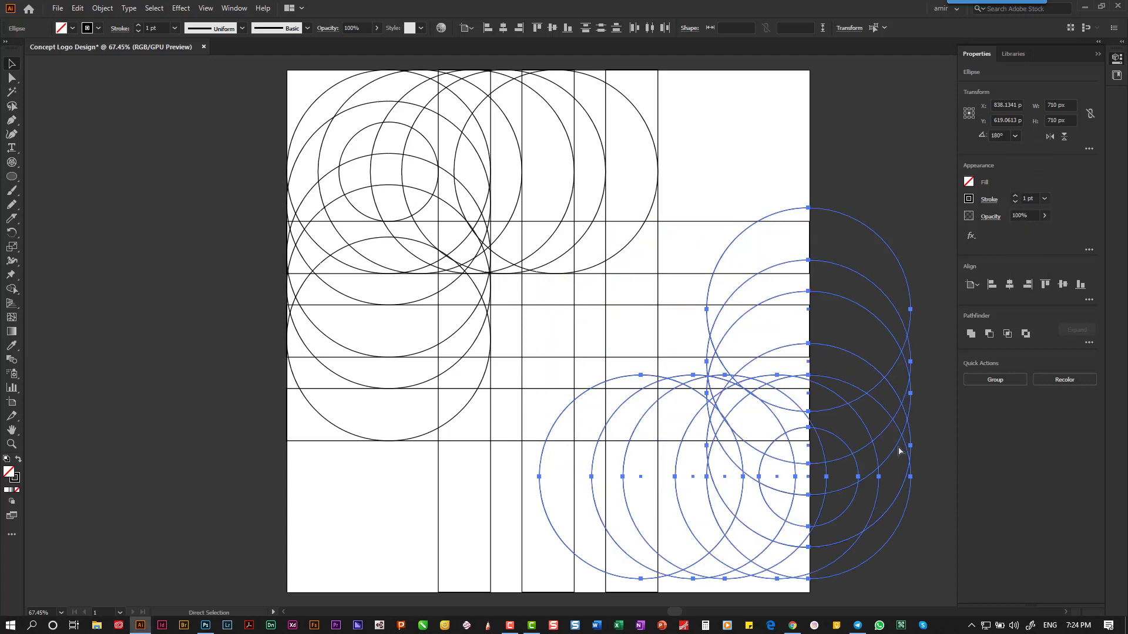
- Group the rotated circles and align the group to the artboard's right and bottom edges
{"action": "key", "text": "ctrl+g"}
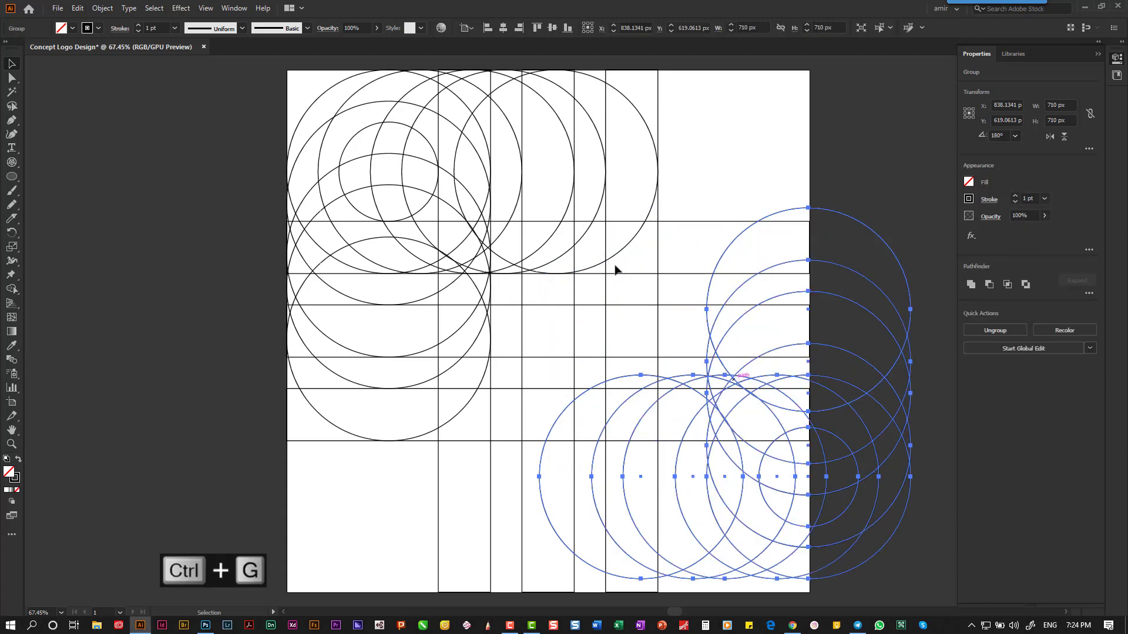
{"action": "left_click", "coordinate": [518, 29]}
{"action": "left_click", "coordinate": [568, 28]}
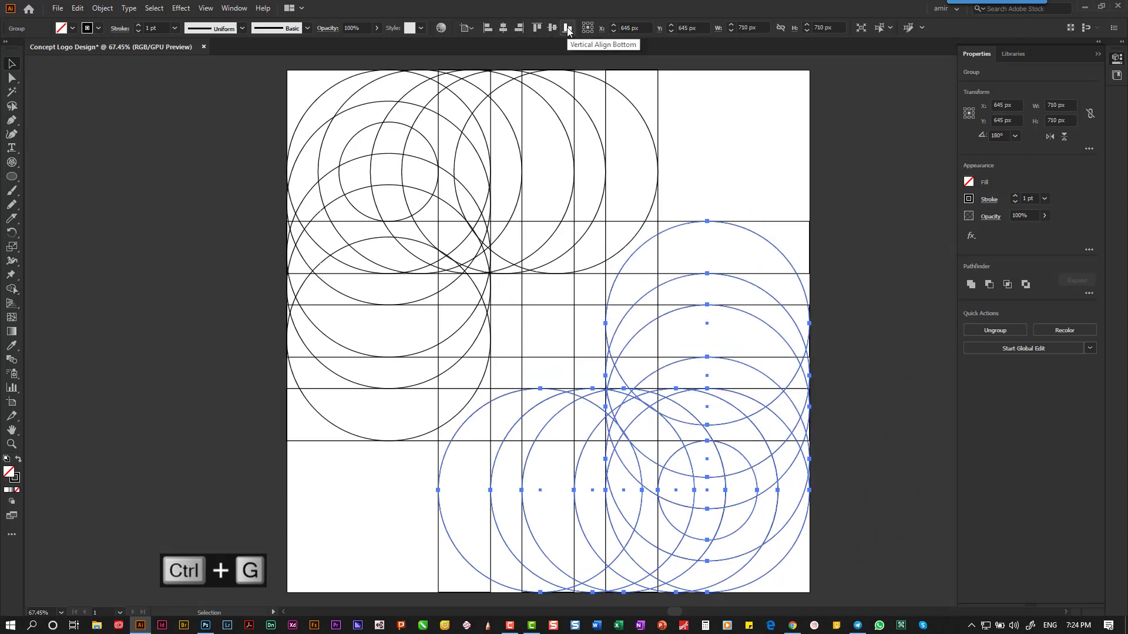
{"action": "left_click", "coordinate": [861, 204]}
- Select all artwork and set Shape Builder to large gap detection, Color Swatches with cursor swatch preview, and Freeform selection
{"action": "left_click_drag", "start_coordinate": [233, 121], "coordinate": [785, 504]}
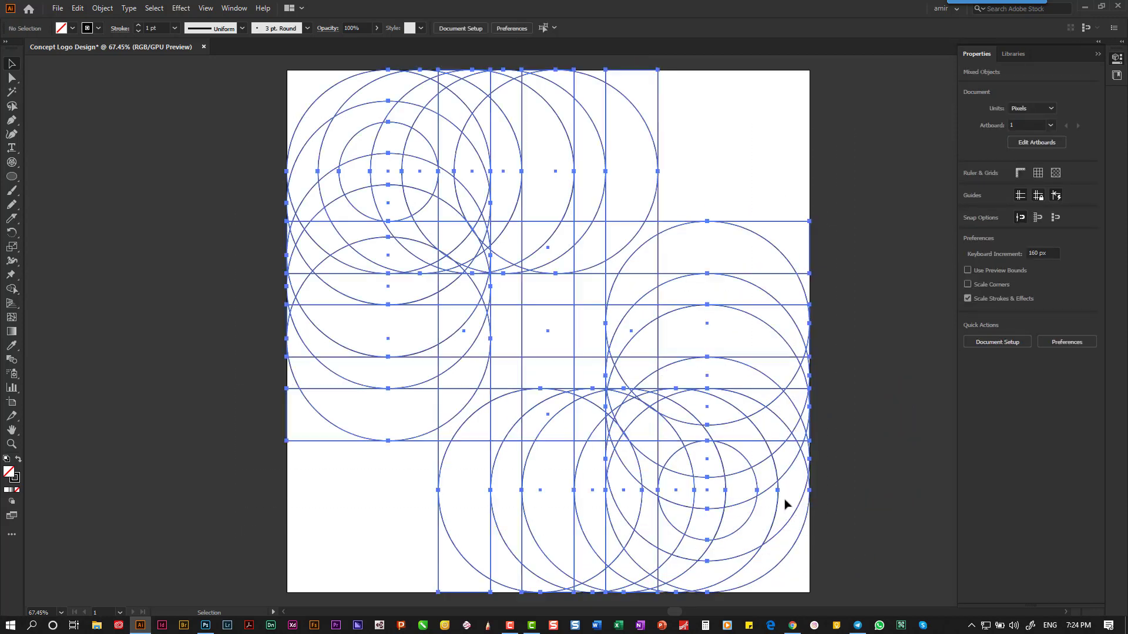
{"action": "left_click", "coordinate": [12, 289]}
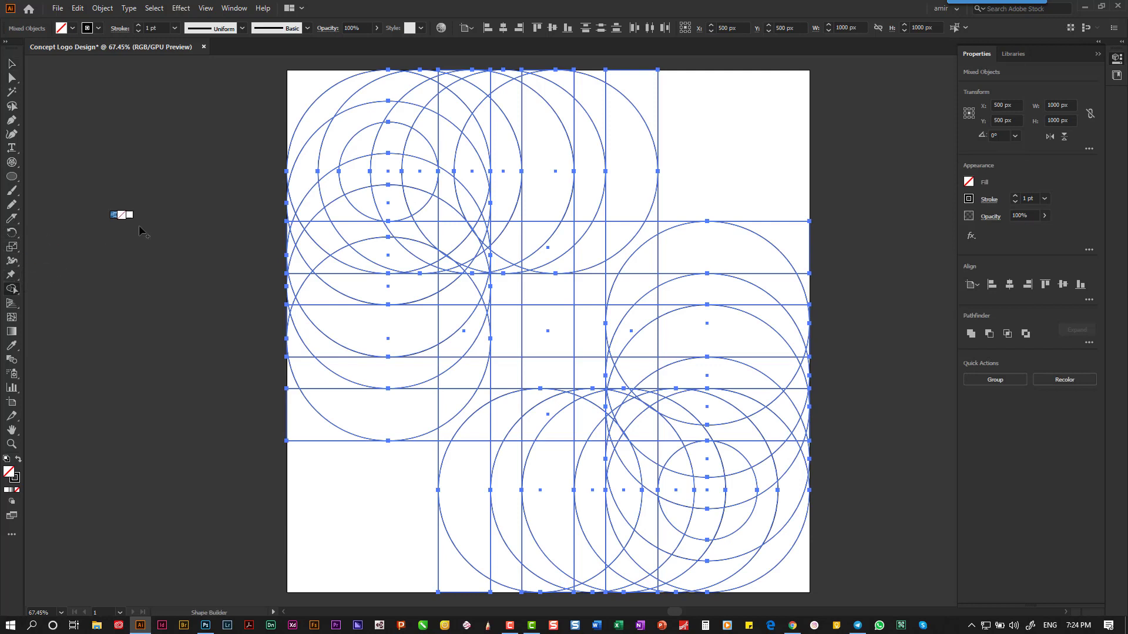
{"action": "double_click", "coordinate": [11, 289]}
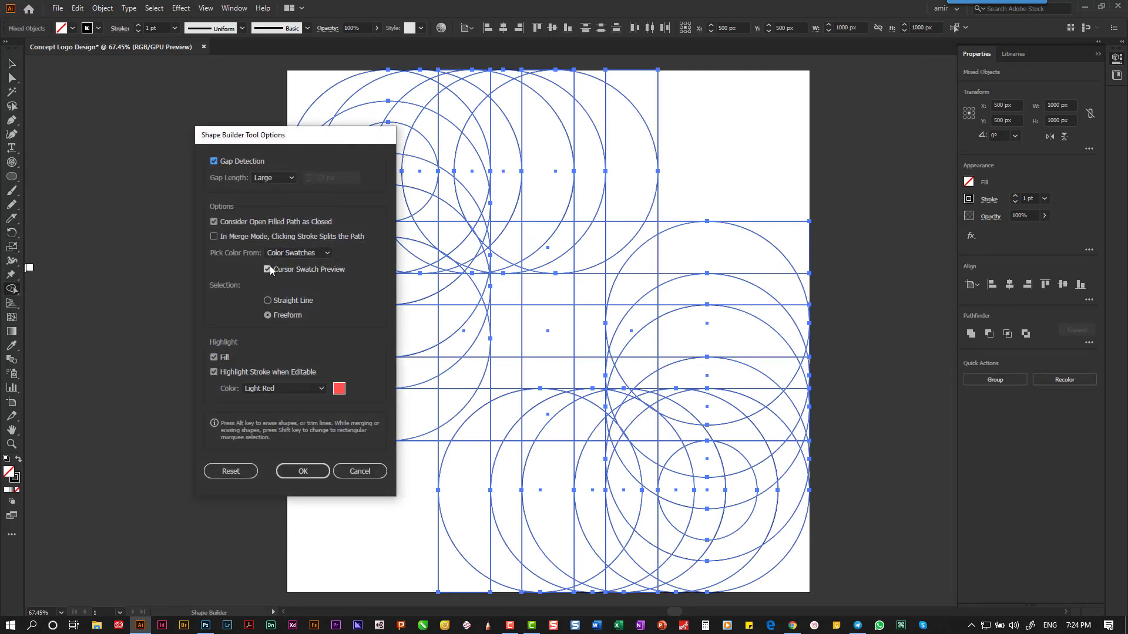
{"action": "left_click", "coordinate": [303, 471]}
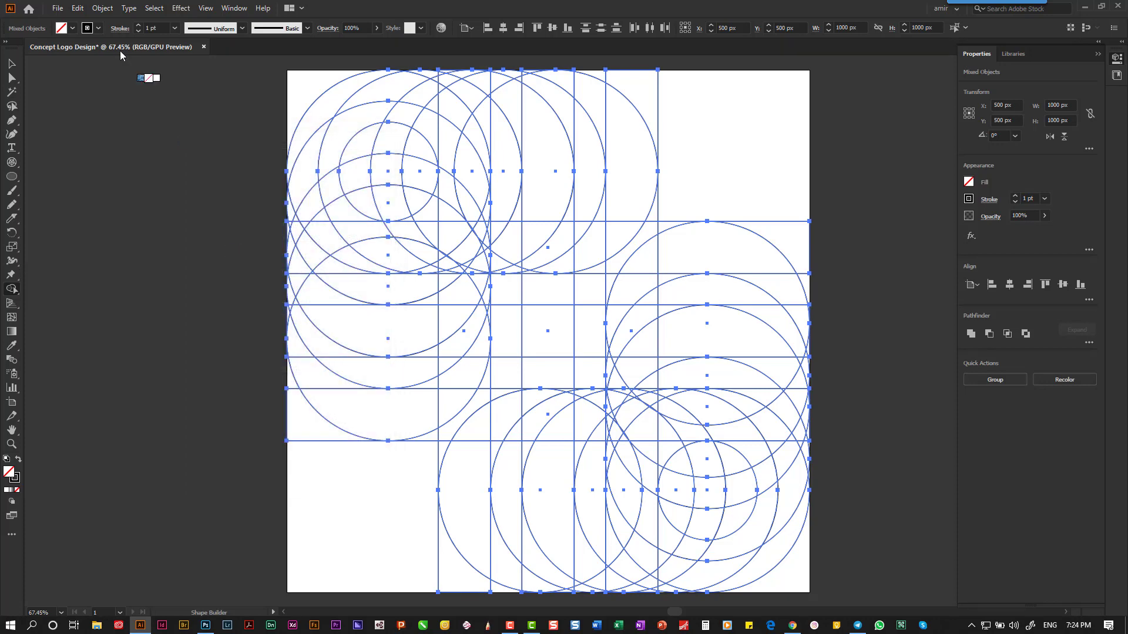
- Set the fill to black and the stroke to none for the shapes being built
{"action": "left_click", "coordinate": [69, 29]}
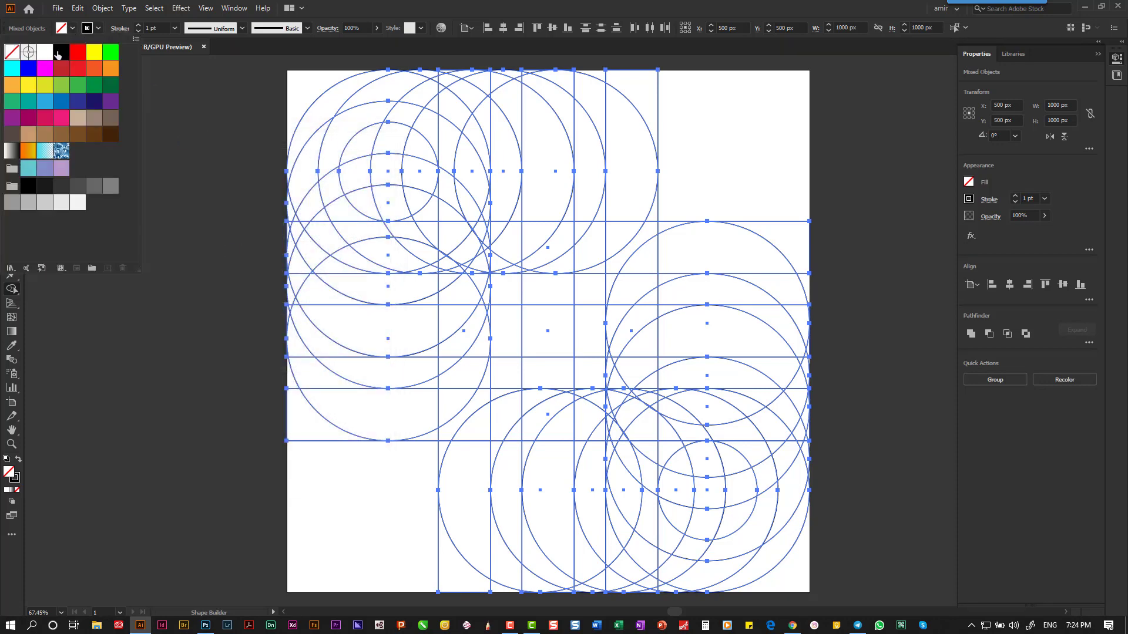
{"action": "left_click", "coordinate": [57, 51]}
{"action": "left_click", "coordinate": [98, 28]}
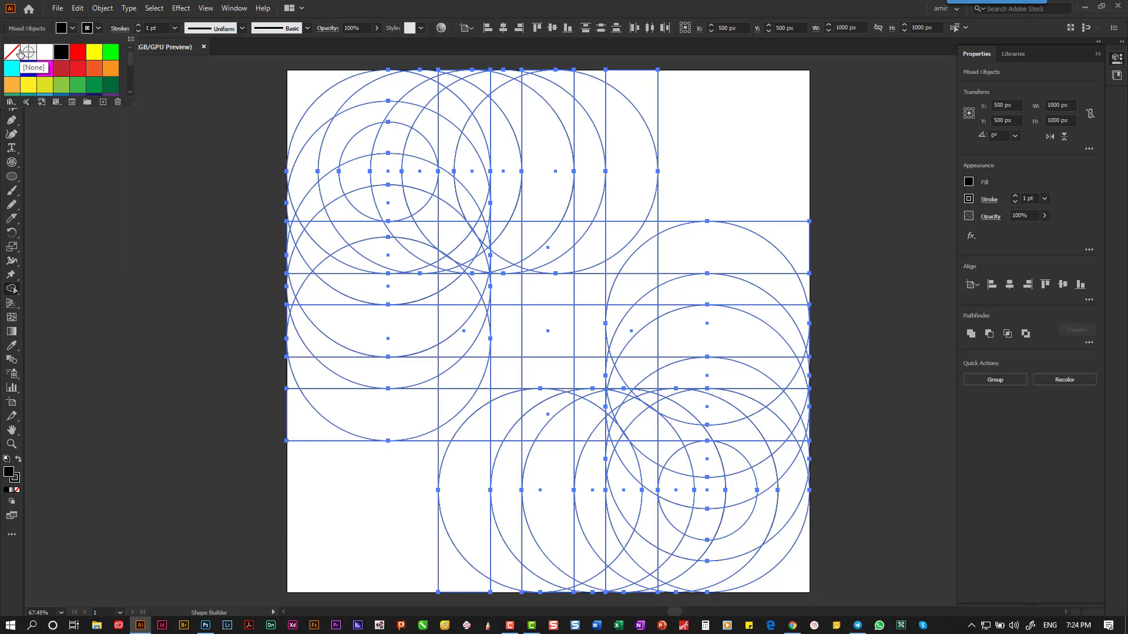
{"action": "left_click", "coordinate": [13, 52]}
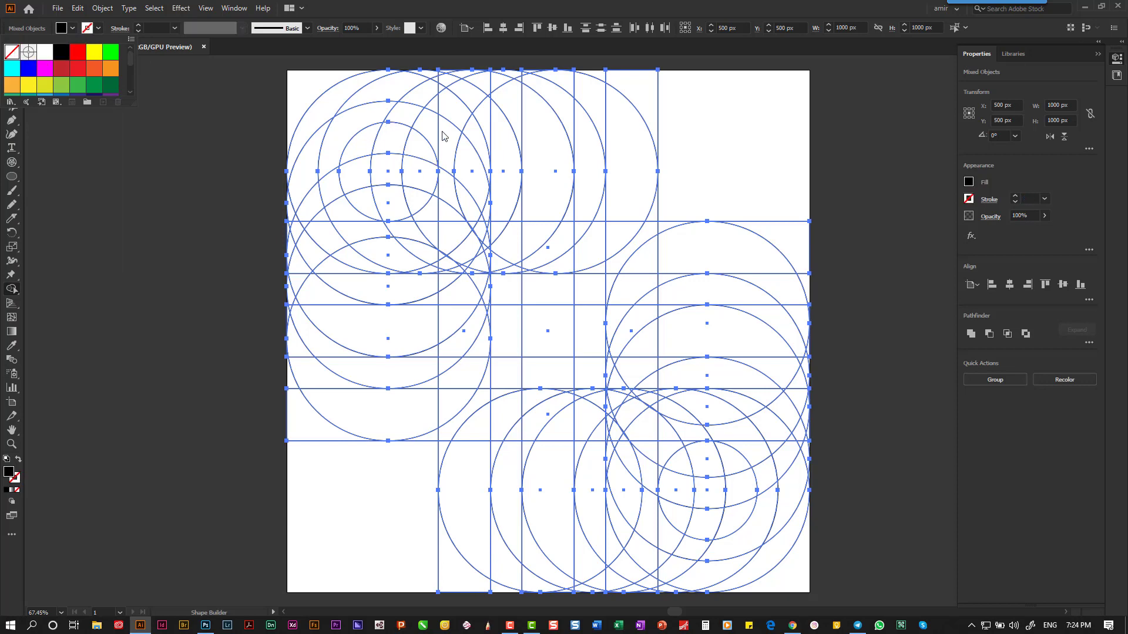
- Use Shape Builder to clear a teardrop-shaped counter from the small upper-left circle and the square corner beside it
{"action": "key", "text": "ctrl+equal"}
{"action": "key", "text": "ctrl+equal"}
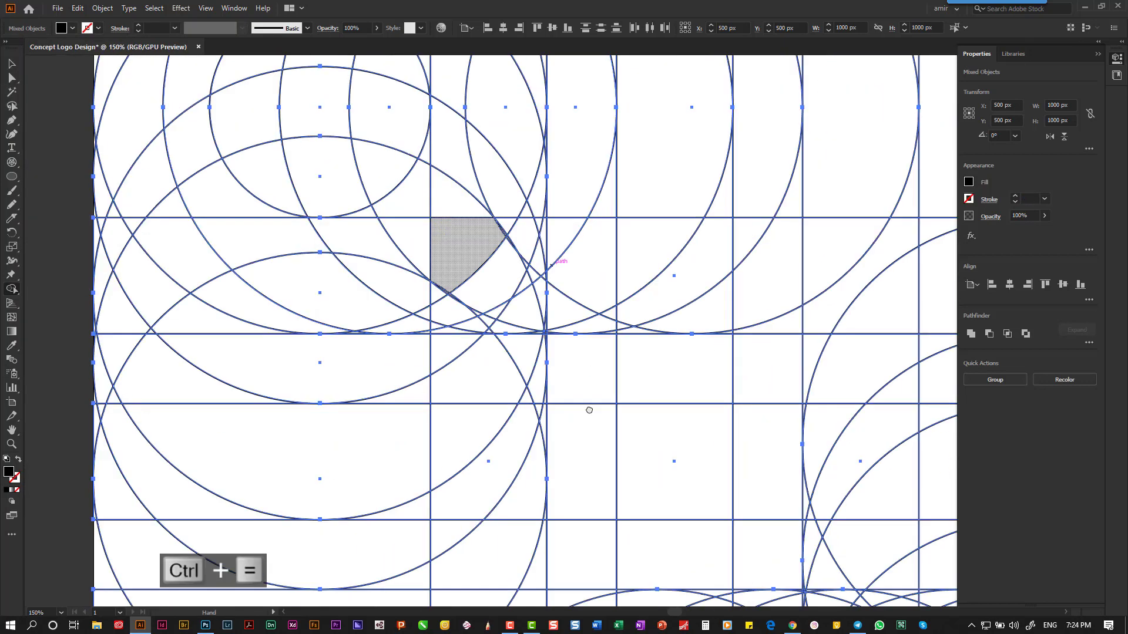
{"action": "left_click_drag", "start_coordinate": [589, 410], "coordinate": [728, 604]}
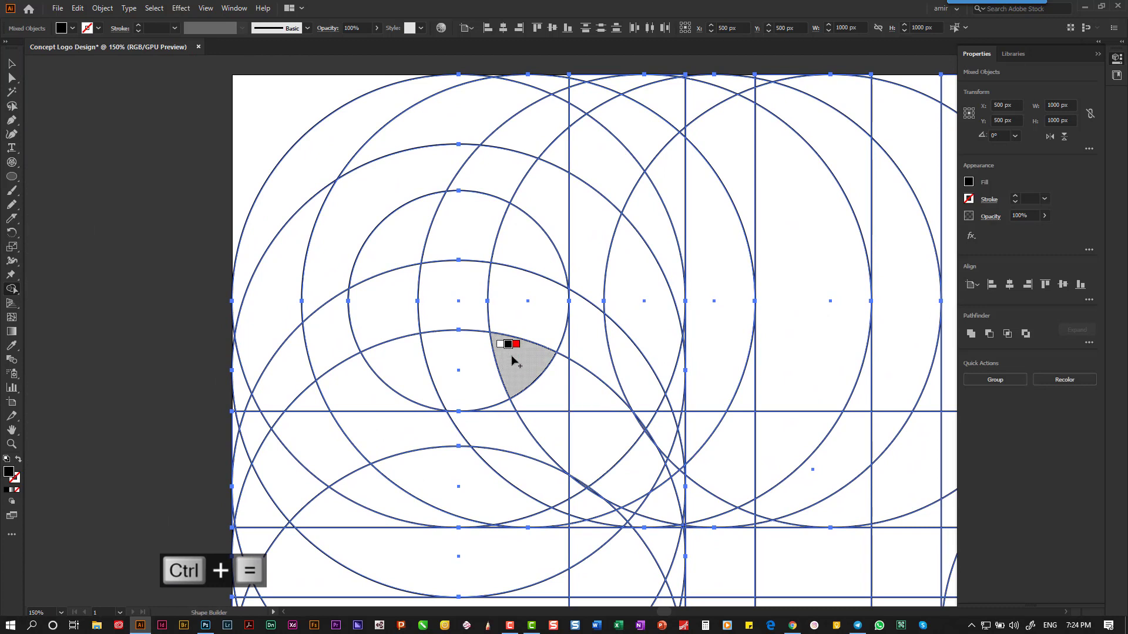
{"action": "mouse_move", "coordinate": [512, 359]}
{"action": "left_mouse_down"}
{"action": "mouse_move", "coordinate": [470, 373]}
{"action": "mouse_move", "coordinate": [436, 324]}
{"action": "mouse_move", "coordinate": [529, 281]}
{"action": "mouse_move", "coordinate": [473, 292]}
{"action": "mouse_move", "coordinate": [498, 241]}
{"action": "mouse_move", "coordinate": [409, 267]}
{"action": "mouse_move", "coordinate": [441, 373]}
{"action": "left_mouse_up"}
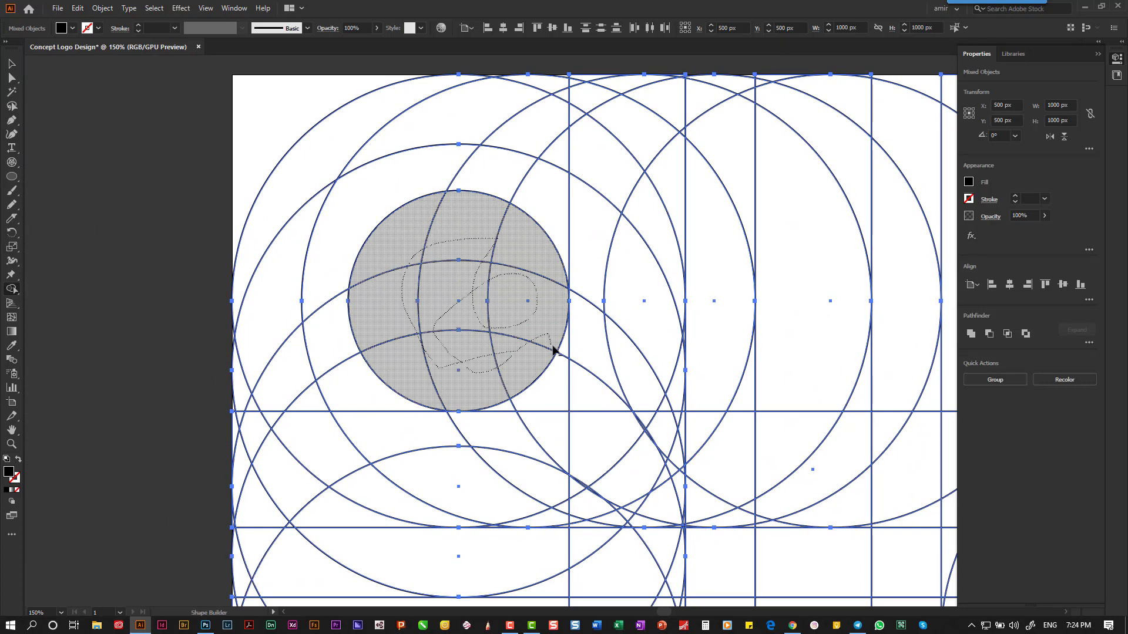
{"action": "left_click_drag", "start_coordinate": [554, 350], "coordinate": [558, 373]}
{"action": "left_click_drag", "start_coordinate": [490, 400], "coordinate": [491, 394]}
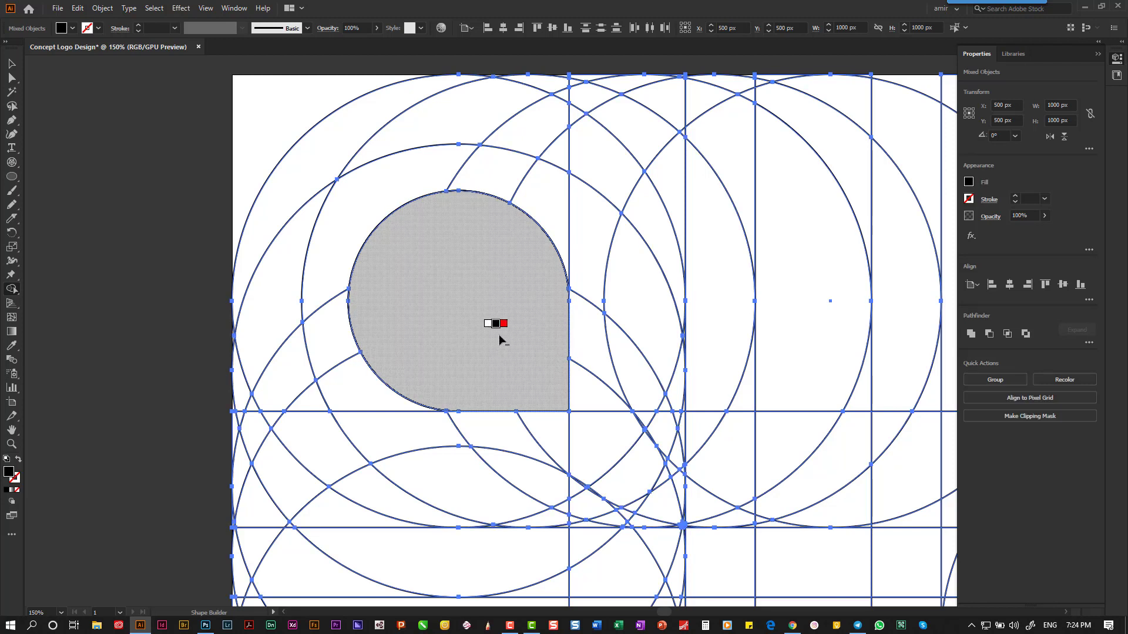
- Merge the left side of the ring around the teardrop counter with the horizontal band beneath it into one black shape
{"action": "mouse_move", "coordinate": [409, 166]}
{"action": "left_mouse_down"}
{"action": "mouse_move", "coordinate": [362, 154]}
{"action": "mouse_move", "coordinate": [300, 230]}
{"action": "mouse_move", "coordinate": [301, 278]}
{"action": "mouse_move", "coordinate": [336, 138]}
{"action": "mouse_move", "coordinate": [318, 278]}
{"action": "mouse_move", "coordinate": [326, 351]}
{"action": "mouse_move", "coordinate": [304, 360]}
{"action": "mouse_move", "coordinate": [314, 386]}
{"action": "mouse_move", "coordinate": [358, 411]}
{"action": "mouse_move", "coordinate": [319, 422]}
{"action": "mouse_move", "coordinate": [284, 410]}
{"action": "mouse_move", "coordinate": [276, 420]}
{"action": "mouse_move", "coordinate": [403, 451]}
{"action": "mouse_move", "coordinate": [463, 454]}
{"action": "mouse_move", "coordinate": [497, 432]}
{"action": "mouse_move", "coordinate": [493, 443]}
{"action": "mouse_move", "coordinate": [543, 447]}
{"action": "mouse_move", "coordinate": [558, 491]}
{"action": "mouse_move", "coordinate": [368, 493]}
{"action": "mouse_move", "coordinate": [529, 445]}
{"action": "mouse_move", "coordinate": [622, 454]}
{"action": "mouse_move", "coordinate": [553, 497]}
{"action": "mouse_move", "coordinate": [598, 502]}
{"action": "mouse_move", "coordinate": [489, 528]}
{"action": "mouse_move", "coordinate": [541, 487]}
{"action": "left_mouse_up"}
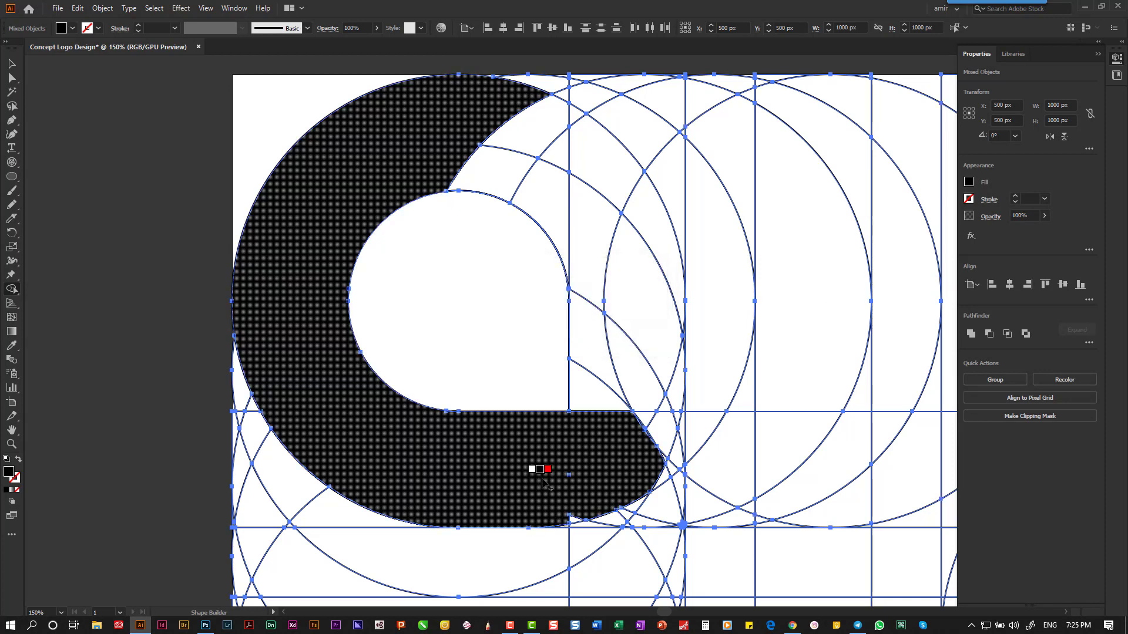
{"action": "mouse_move", "coordinate": [599, 449]}
{"action": "left_mouse_down"}
{"action": "mouse_move", "coordinate": [688, 427]}
{"action": "mouse_move", "coordinate": [652, 426]}
{"action": "mouse_move", "coordinate": [662, 487]}
{"action": "left_mouse_up"}
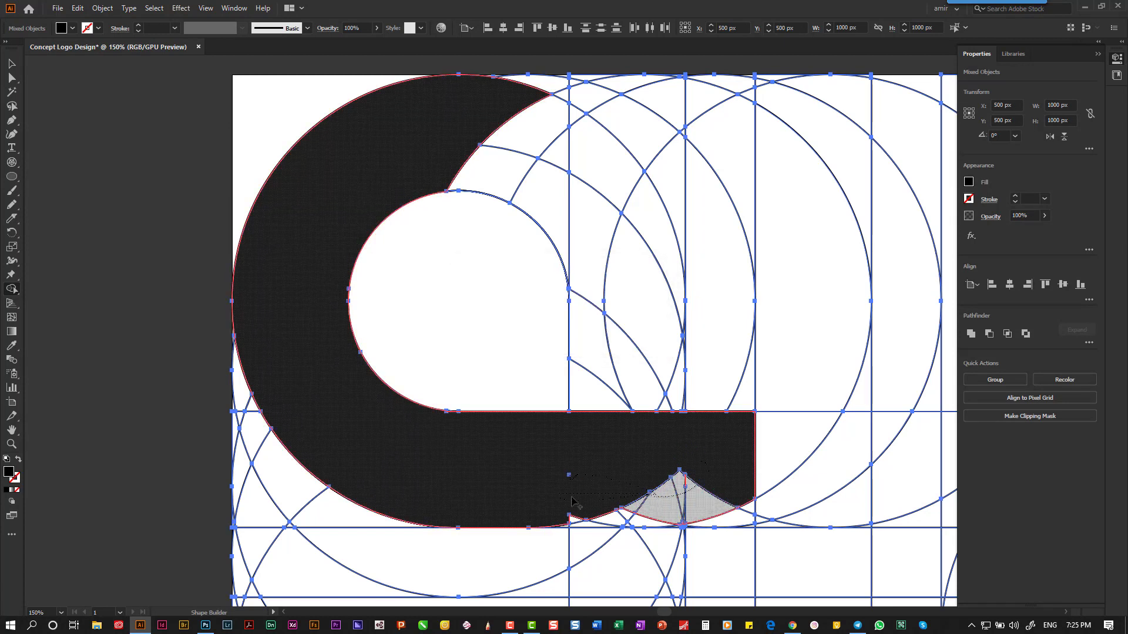
{"action": "mouse_move", "coordinate": [573, 501]}
{"action": "left_mouse_down"}
{"action": "mouse_move", "coordinate": [580, 528]}
{"action": "mouse_move", "coordinate": [573, 520]}
{"action": "left_mouse_up"}
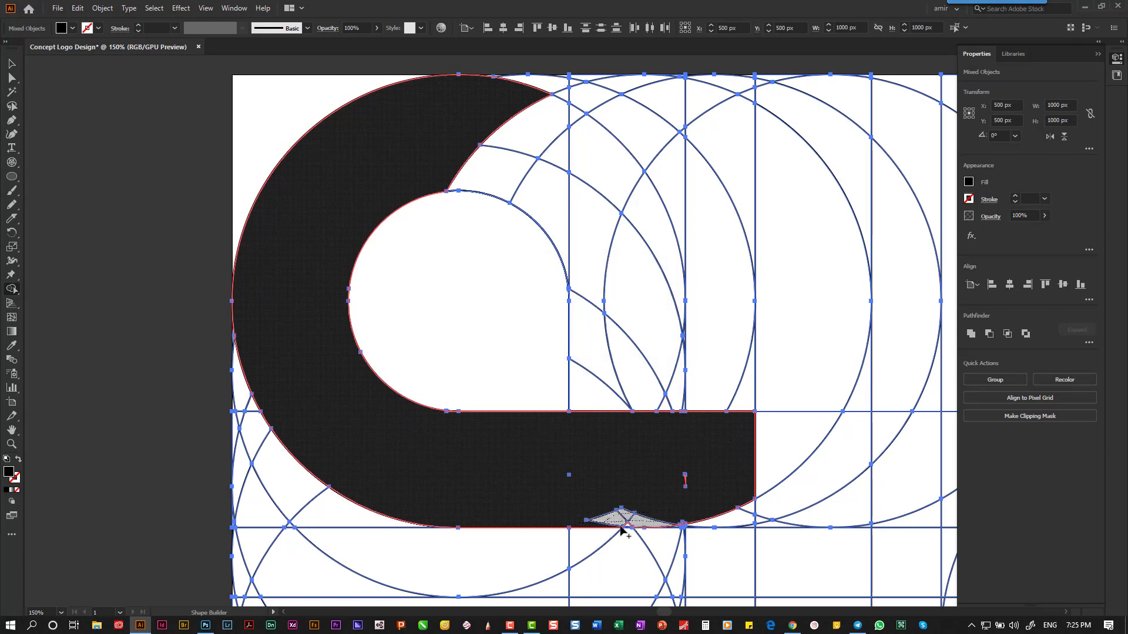
{"action": "left_click_drag", "start_coordinate": [652, 504], "coordinate": [675, 466]}
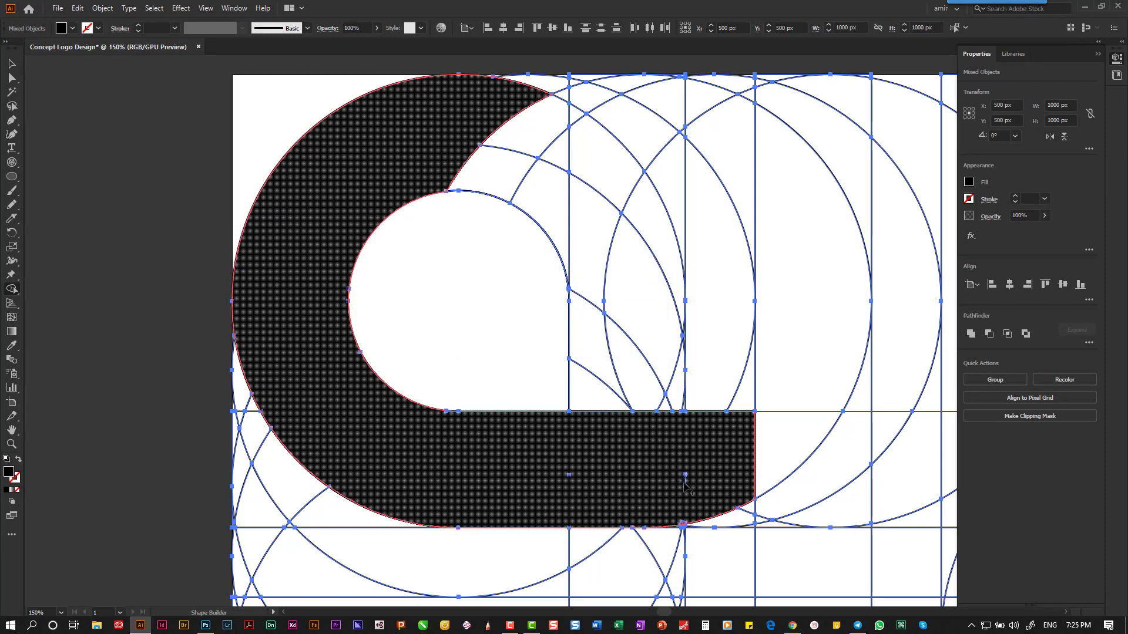
{"action": "mouse_move", "coordinate": [681, 527]}
{"action": "left_mouse_down"}
{"action": "mouse_move", "coordinate": [770, 526]}
{"action": "mouse_move", "coordinate": [798, 452]}
{"action": "left_mouse_up"}
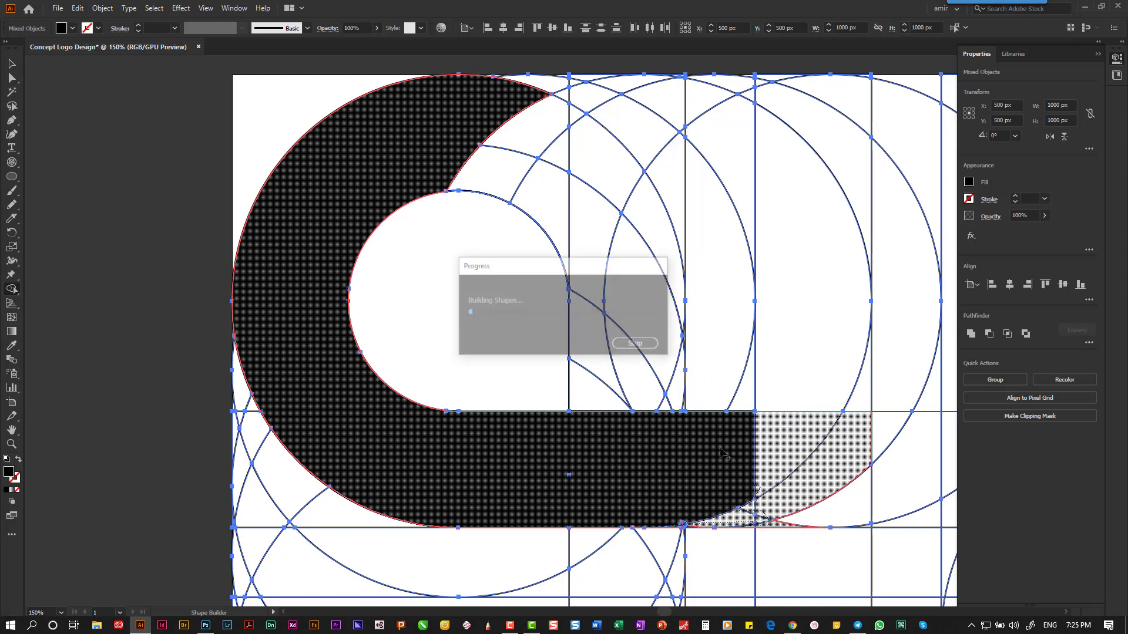
- Merge the ring's upper and right side, including the straight stem down to the horizontal band, into the black shape
{"action": "mouse_move", "coordinate": [519, 153]}
{"action": "left_mouse_down"}
{"action": "mouse_move", "coordinate": [568, 157]}
{"action": "mouse_move", "coordinate": [460, 134]}
{"action": "mouse_move", "coordinate": [495, 170]}
{"action": "mouse_move", "coordinate": [581, 180]}
{"action": "mouse_move", "coordinate": [549, 128]}
{"action": "mouse_move", "coordinate": [576, 125]}
{"action": "mouse_move", "coordinate": [658, 306]}
{"action": "mouse_move", "coordinate": [666, 287]}
{"action": "mouse_move", "coordinate": [685, 342]}
{"action": "left_mouse_up"}
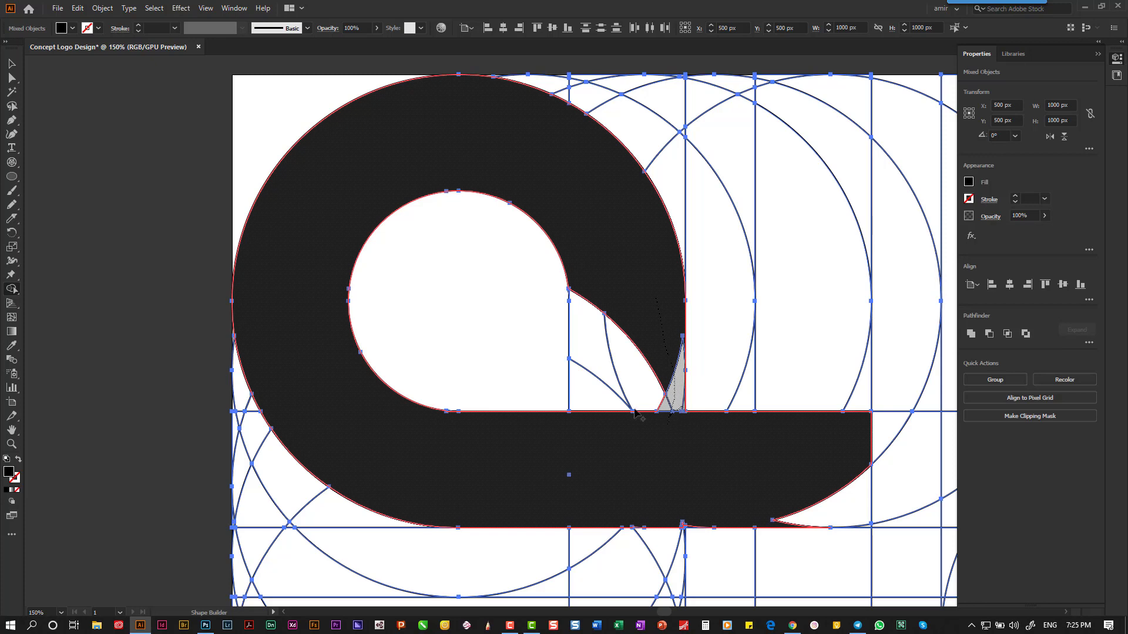
{"action": "left_click_drag", "start_coordinate": [634, 409], "coordinate": [634, 411]}
{"action": "mouse_move", "coordinate": [629, 337]}
{"action": "left_mouse_down"}
{"action": "mouse_move", "coordinate": [594, 321]}
{"action": "mouse_move", "coordinate": [587, 281]}
{"action": "left_mouse_up"}
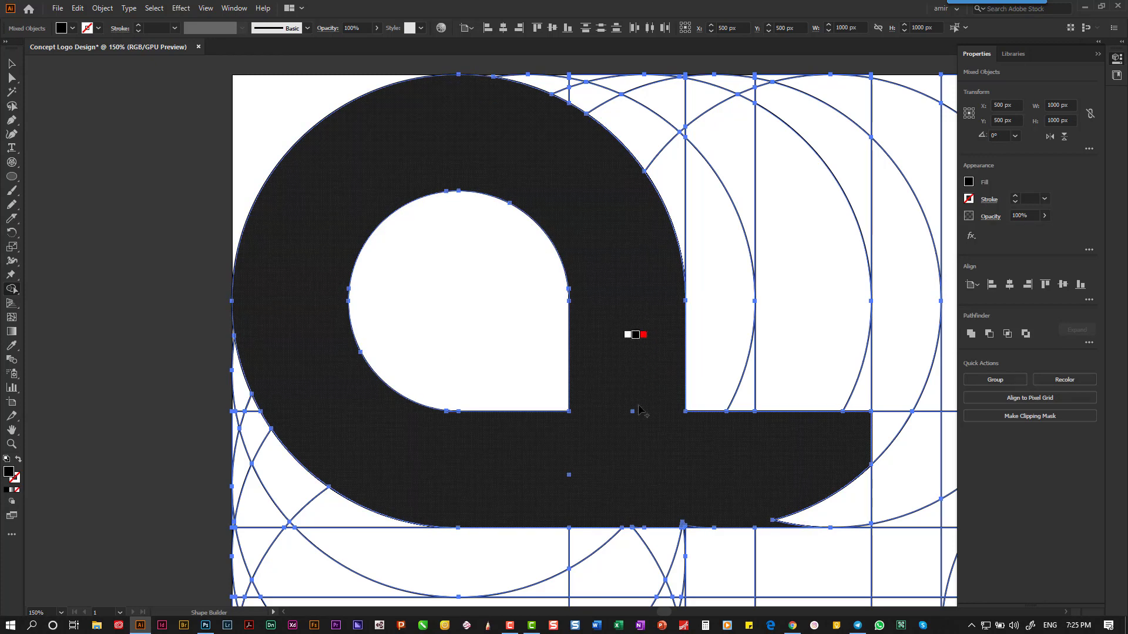
{"action": "left_click", "coordinate": [632, 409]}
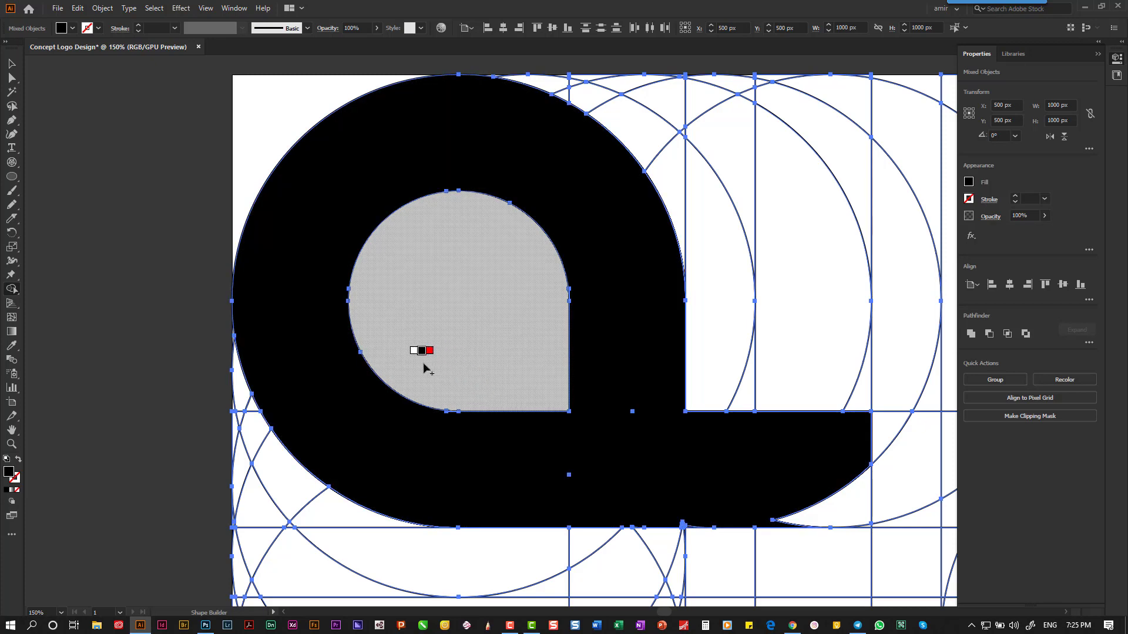
- Merge the leftover slivers inside the horizontal band below the first stem into the black shape
{"action": "key", "text": "ctrl+equal"}
{"action": "key", "text": "ctrl+equal"}
{"action": "key", "text": "ctrl+equal"}
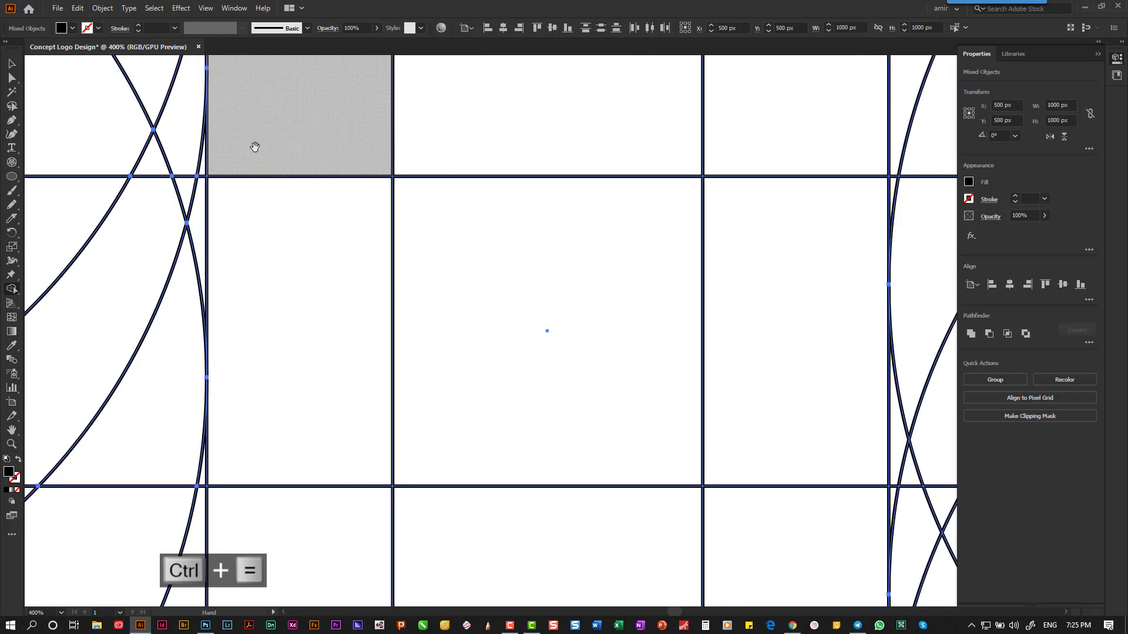
{"action": "left_click_drag", "start_coordinate": [254, 146], "coordinate": [788, 573]}
{"action": "left_click_drag", "start_coordinate": [561, 441], "coordinate": [437, 462]}
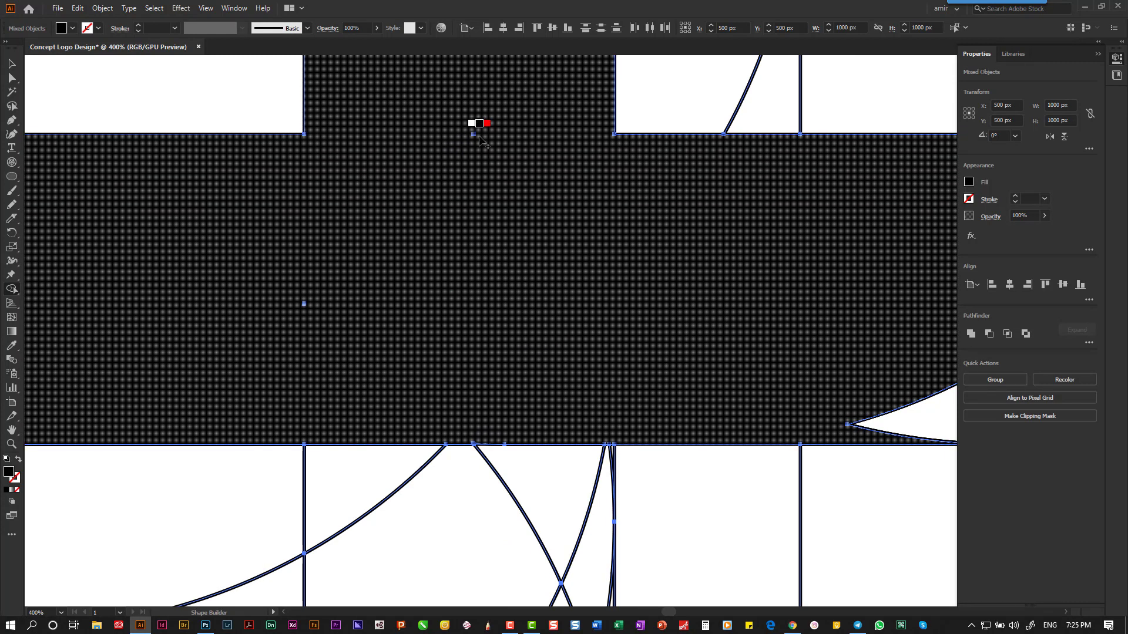
{"action": "mouse_move", "coordinate": [489, 125]}
{"action": "left_mouse_down"}
{"action": "mouse_move", "coordinate": [298, 297]}
{"action": "mouse_move", "coordinate": [305, 305]}
{"action": "left_mouse_up"}
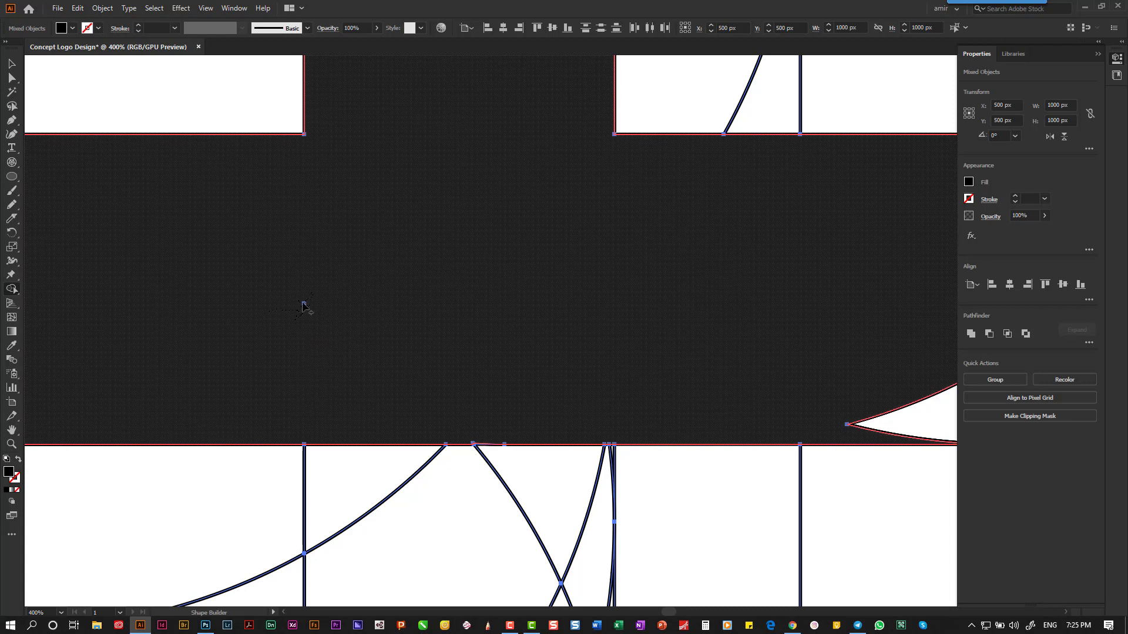
- Merge the thin slivers along the teardrop counter's edge and the stem's outer edge into the black shape, keeping the counter empty
{"action": "left_click_drag", "start_coordinate": [297, 204], "coordinate": [742, 457]}
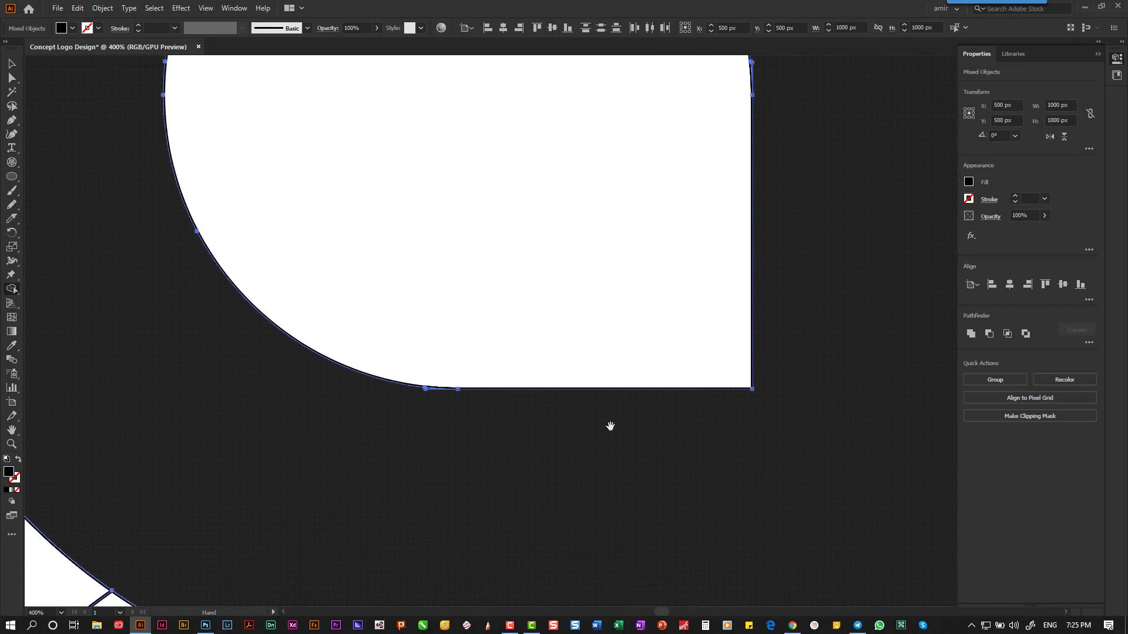
{"action": "left_click", "coordinate": [435, 393]}
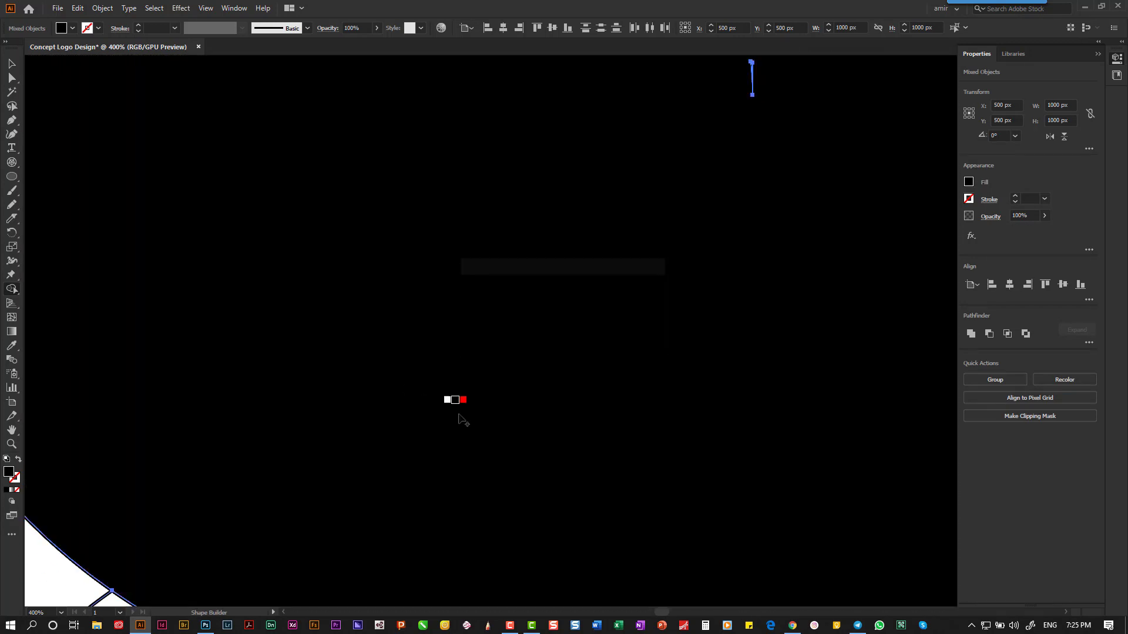
{"action": "key", "text": "ctrl+z"}
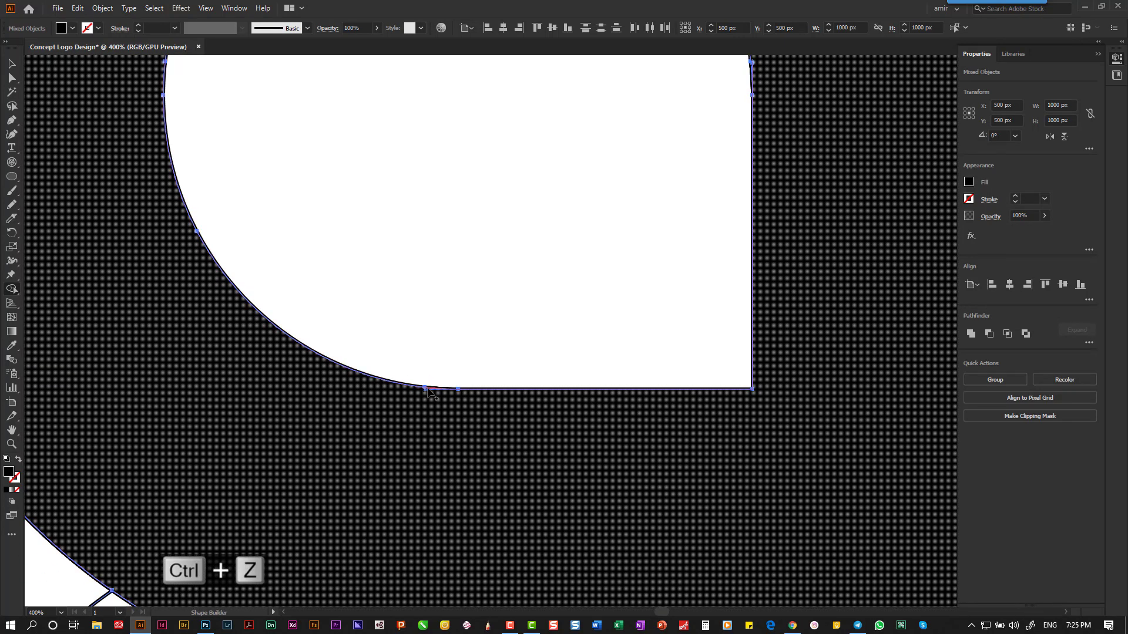
{"action": "left_click", "coordinate": [428, 389]}
{"action": "left_click_drag", "start_coordinate": [579, 198], "coordinate": [378, 448]}
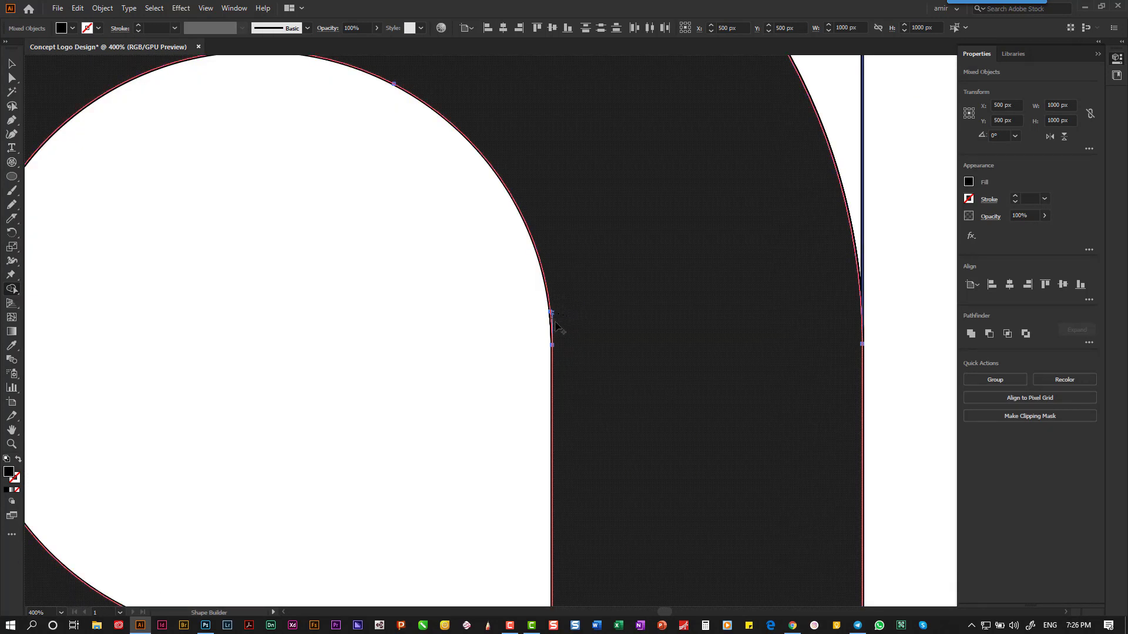
{"action": "left_click_drag", "start_coordinate": [686, 378], "coordinate": [500, 392]}
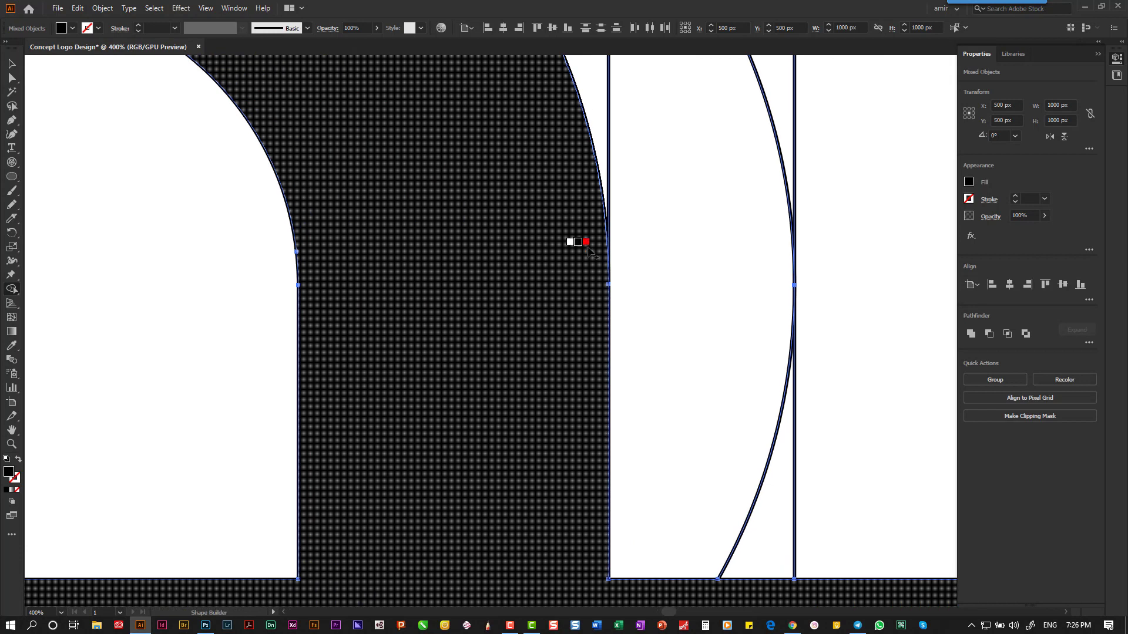
{"action": "left_click_drag", "start_coordinate": [618, 405], "coordinate": [376, 287]}
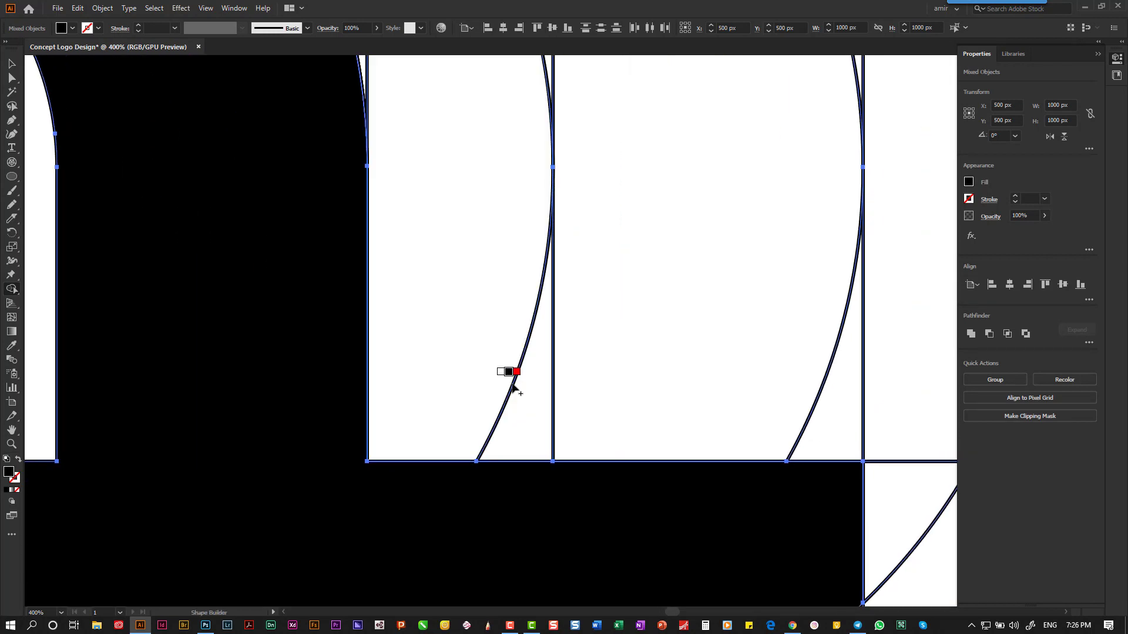
- Merge the second arch, from its pointed tip at the artboard's top edge down to the horizontal band, into the black shape
{"action": "key", "text": "ctrl+minus"}
{"action": "key", "text": "ctrl+minus"}
{"action": "key", "text": "ctrl+minus"}
{"action": "left_click_drag", "start_coordinate": [549, 201], "coordinate": [485, 588]}
{"action": "mouse_move", "coordinate": [521, 493]}
{"action": "left_mouse_down"}
{"action": "mouse_move", "coordinate": [482, 333]}
{"action": "mouse_move", "coordinate": [392, 199]}
{"action": "mouse_move", "coordinate": [357, 163]}
{"action": "mouse_move", "coordinate": [331, 158]}
{"action": "left_mouse_up"}
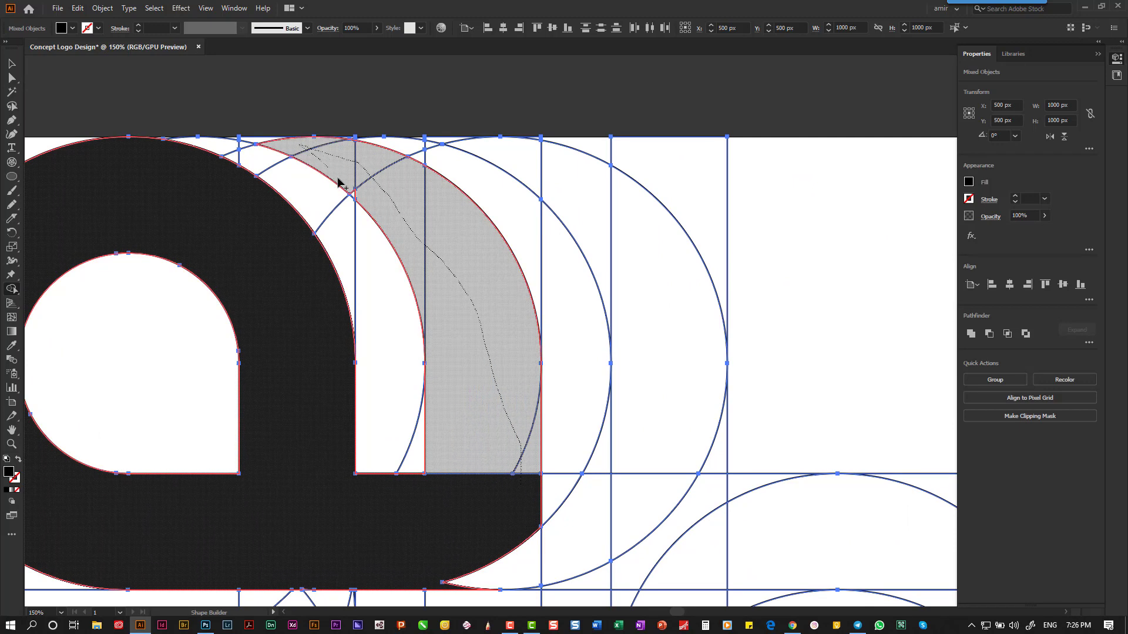
{"action": "mouse_move", "coordinate": [355, 196]}
{"action": "left_mouse_down"}
{"action": "mouse_move", "coordinate": [475, 367]}
{"action": "mouse_move", "coordinate": [495, 453]}
{"action": "left_mouse_up"}
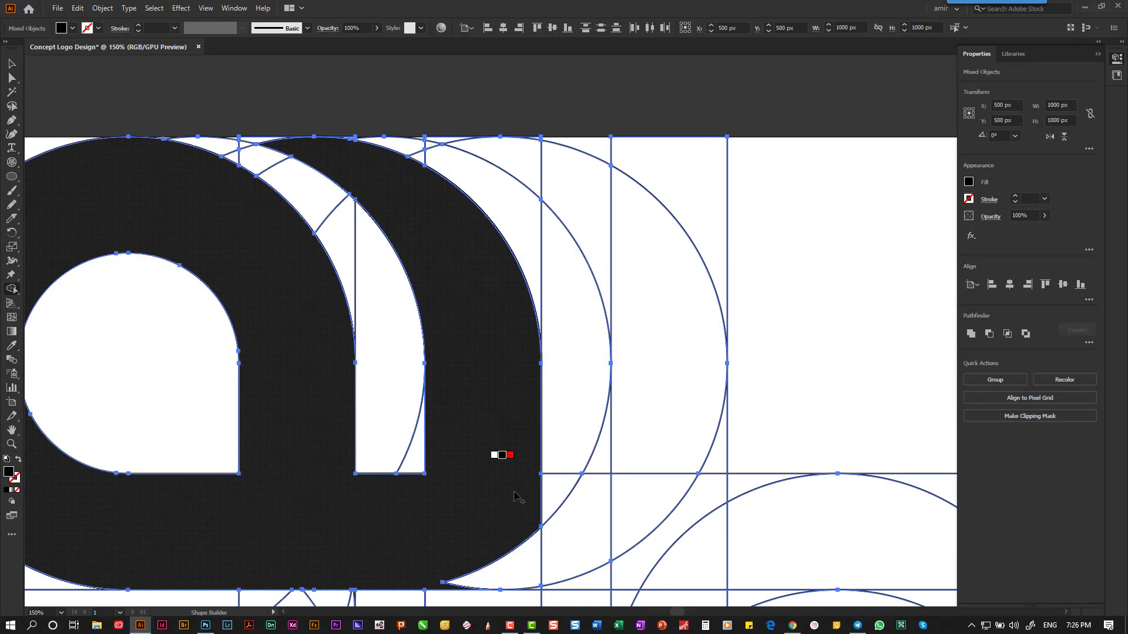
- Extend the black horizontal band rightward past the third stem and merge the third arch into it
{"action": "left_click_drag", "start_coordinate": [510, 581], "coordinate": [544, 588]}
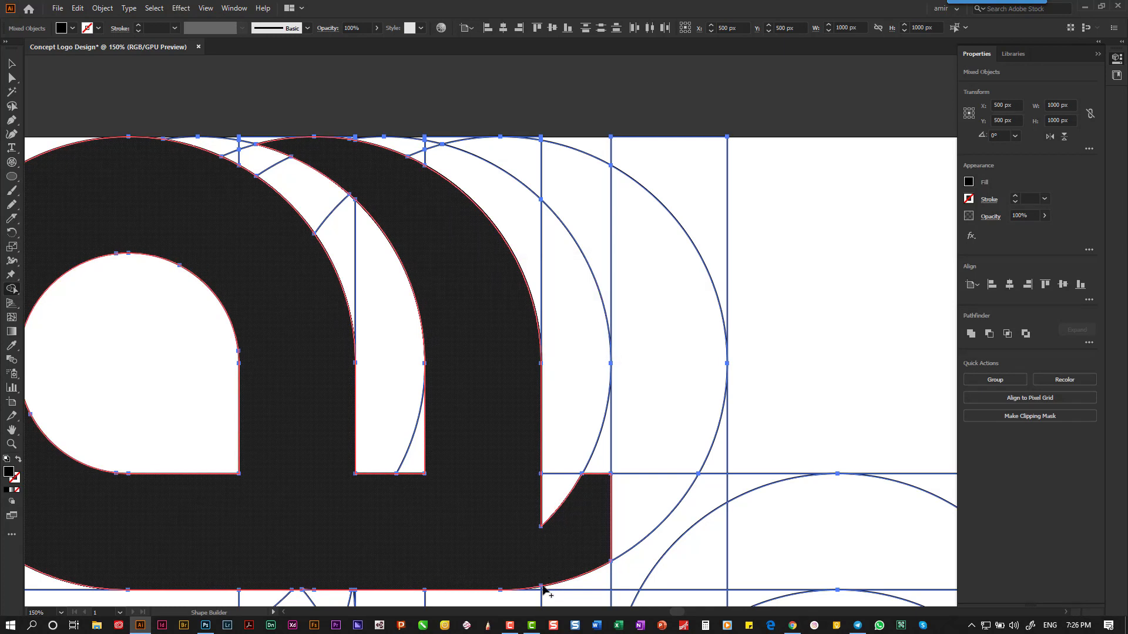
{"action": "mouse_move", "coordinate": [499, 516]}
{"action": "left_mouse_down"}
{"action": "mouse_move", "coordinate": [661, 503]}
{"action": "mouse_move", "coordinate": [646, 493]}
{"action": "left_mouse_up"}
{"action": "scroll", "coordinate": [529, 346], "scroll_direction": "up", "scroll_amount": 1}
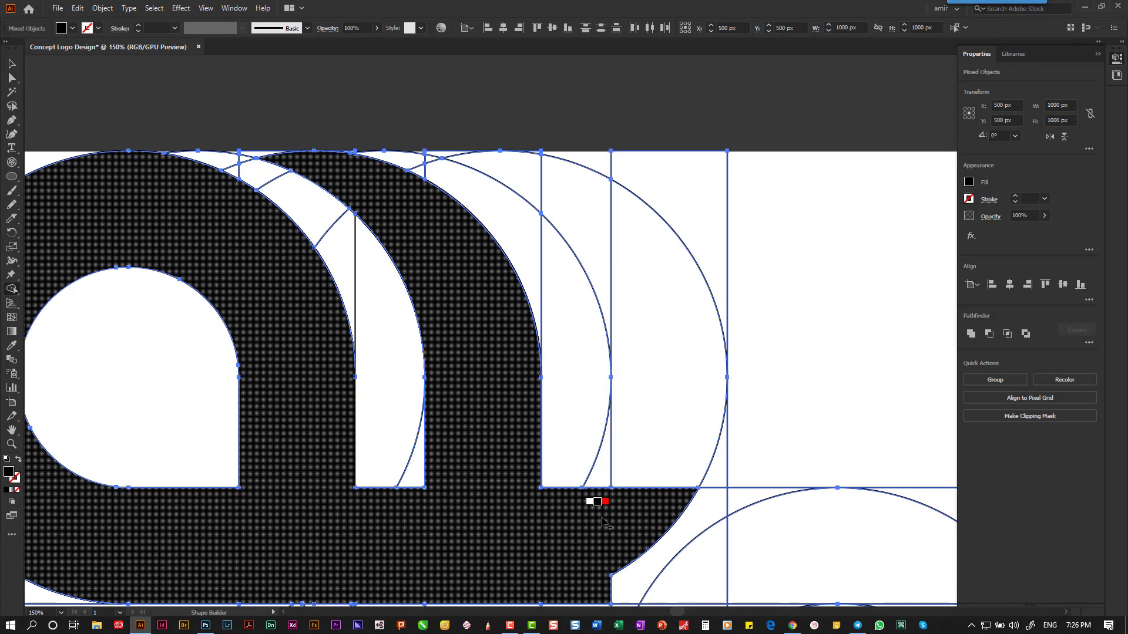
{"action": "mouse_move", "coordinate": [620, 537]}
{"action": "left_mouse_down"}
{"action": "mouse_move", "coordinate": [743, 538]}
{"action": "mouse_move", "coordinate": [710, 566]}
{"action": "mouse_move", "coordinate": [730, 537]}
{"action": "left_mouse_up"}
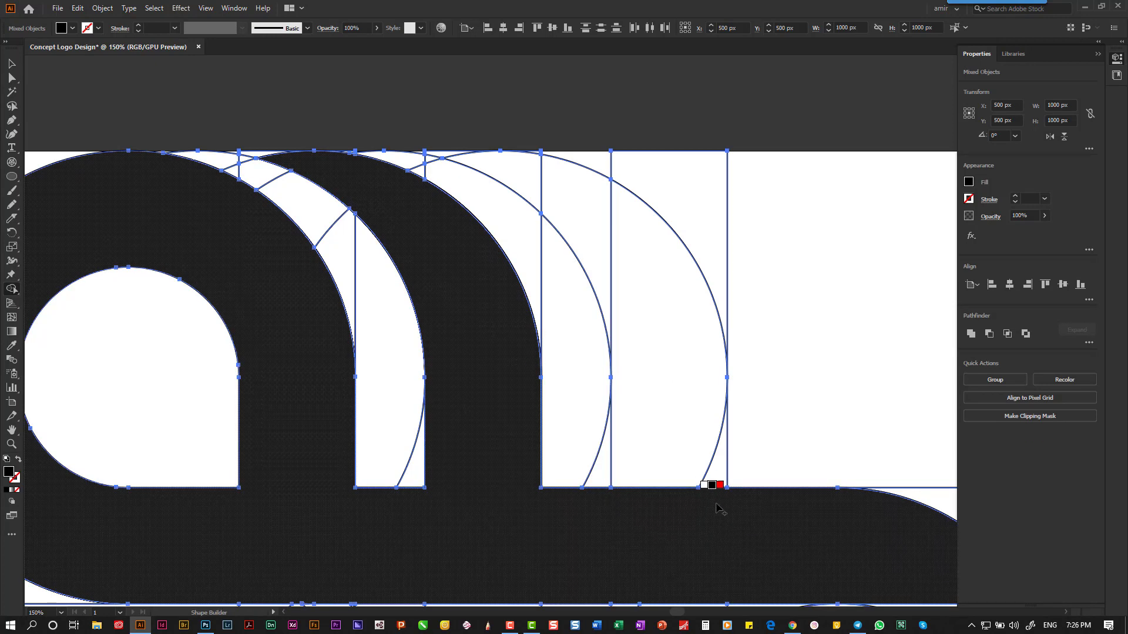
{"action": "mouse_move", "coordinate": [717, 485]}
{"action": "left_mouse_down"}
{"action": "mouse_move", "coordinate": [682, 353]}
{"action": "mouse_move", "coordinate": [591, 217]}
{"action": "mouse_move", "coordinate": [579, 224]}
{"action": "left_mouse_up"}
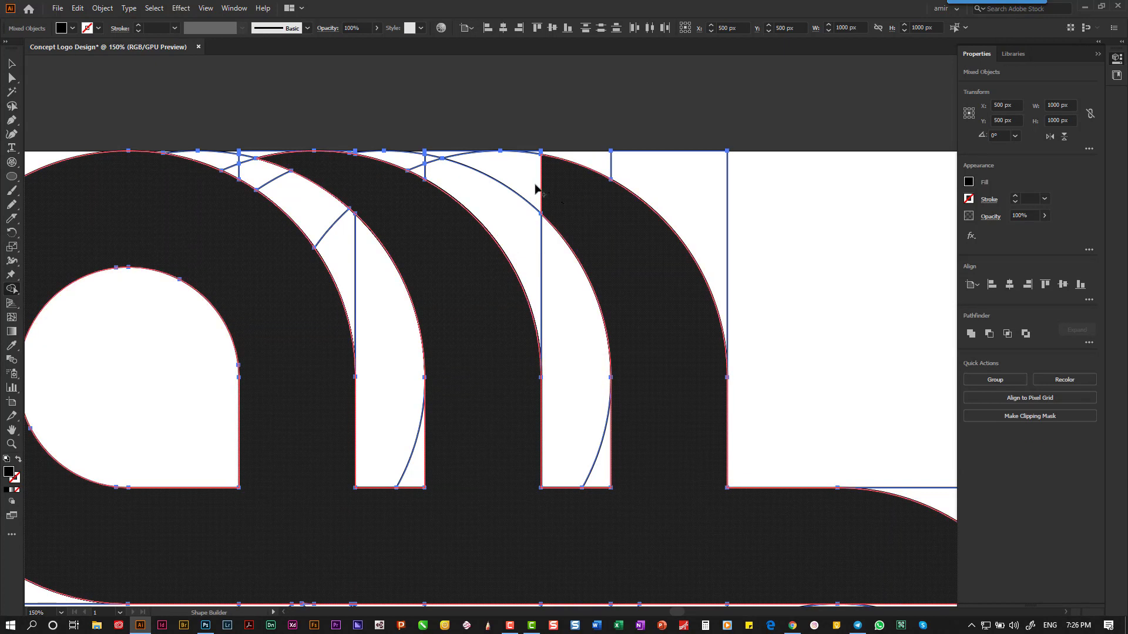
- Merge the band's curved tail down to its tip at the artboard's right edge into the black shape
{"action": "left_click_drag", "start_coordinate": [768, 571], "coordinate": [385, 440]}
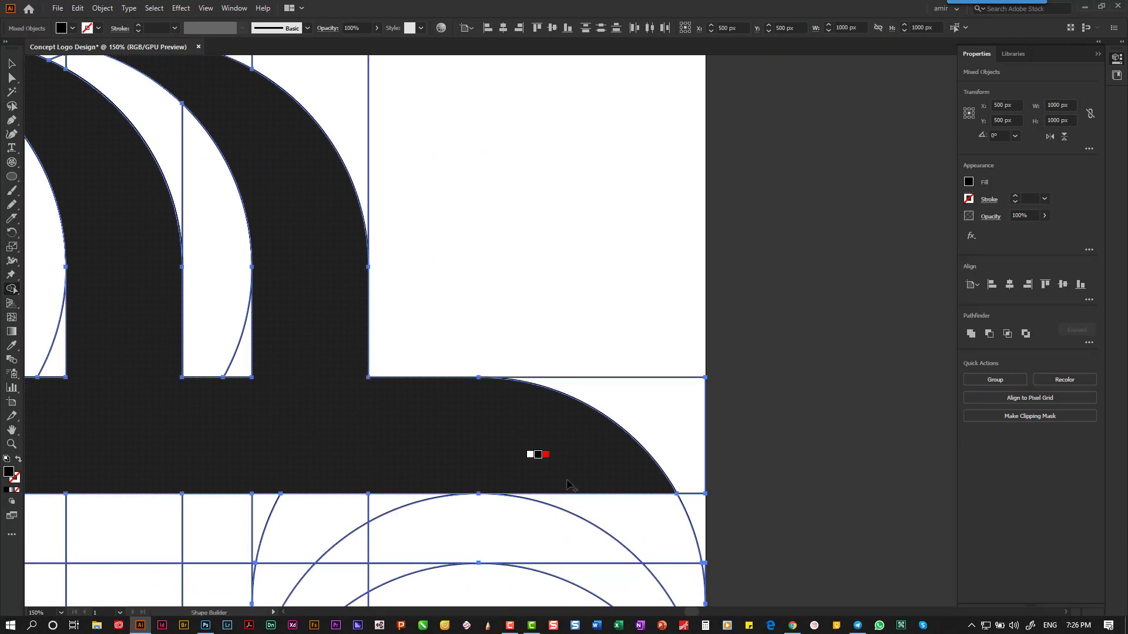
{"action": "left_click_drag", "start_coordinate": [638, 530], "coordinate": [641, 532]}
{"action": "left_click_drag", "start_coordinate": [590, 451], "coordinate": [441, 255]}
{"action": "left_click_drag", "start_coordinate": [511, 342], "coordinate": [548, 418]}
{"action": "left_click_drag", "start_coordinate": [220, 295], "coordinate": [657, 508]}
{"action": "left_click_drag", "start_coordinate": [483, 403], "coordinate": [697, 520]}
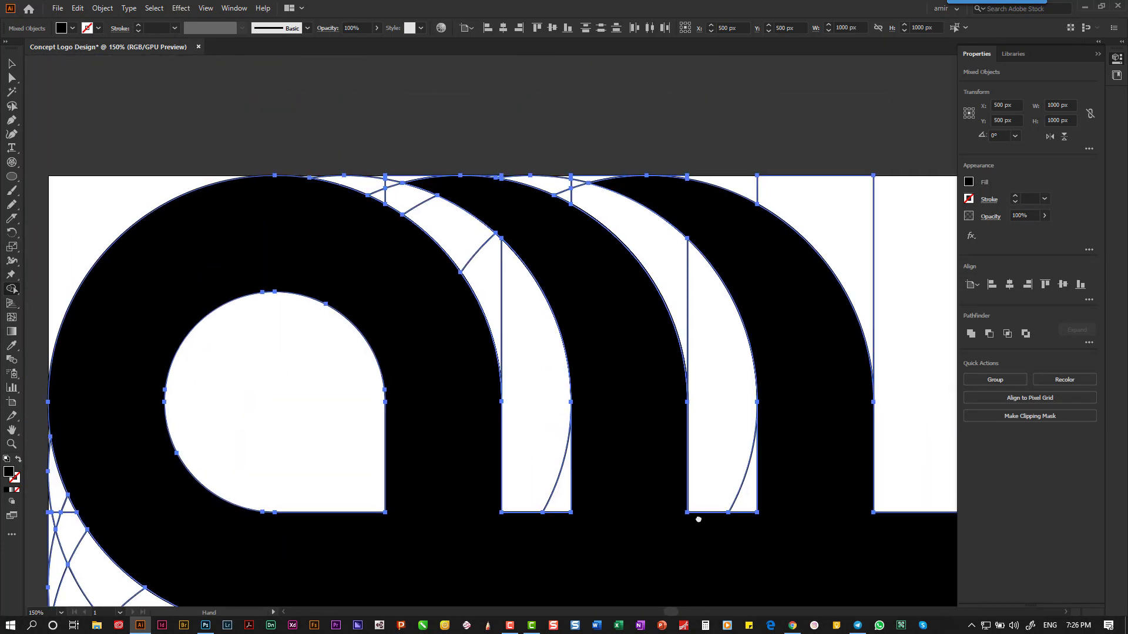
- Merge a second black wave-shaped stripe below the first, running from the artboard's left edge to a curved tail at the right edge
{"action": "mouse_move", "coordinate": [709, 384]}
{"action": "left_mouse_down"}
{"action": "mouse_move", "coordinate": [709, 232]}
{"action": "mouse_move", "coordinate": [727, 179]}
{"action": "left_mouse_up"}
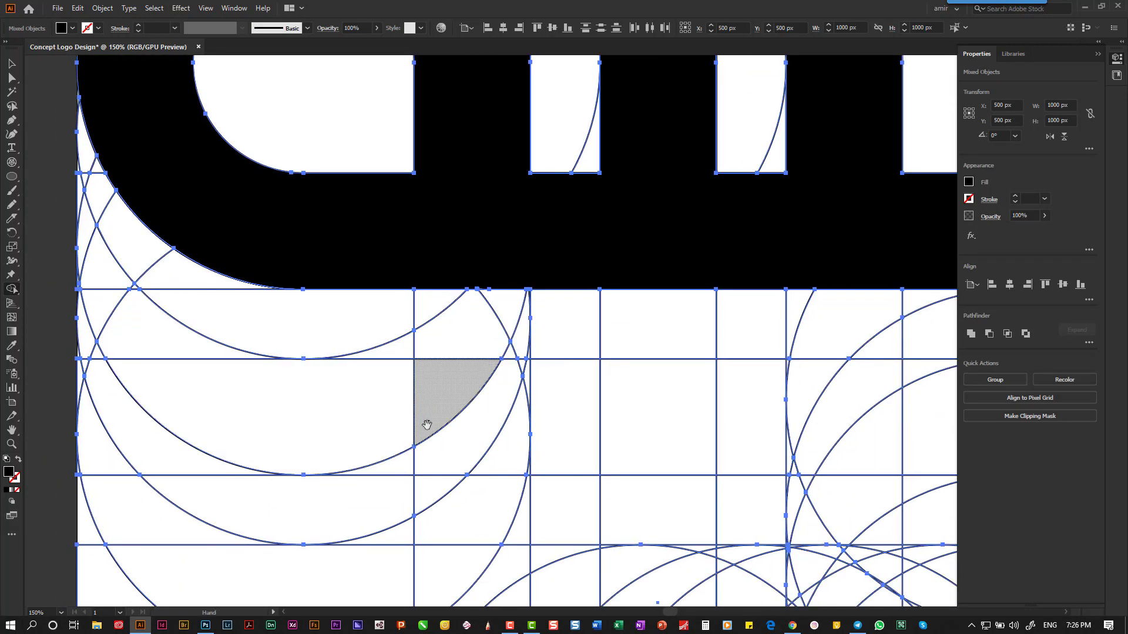
{"action": "left_click_drag", "start_coordinate": [425, 422], "coordinate": [436, 388]}
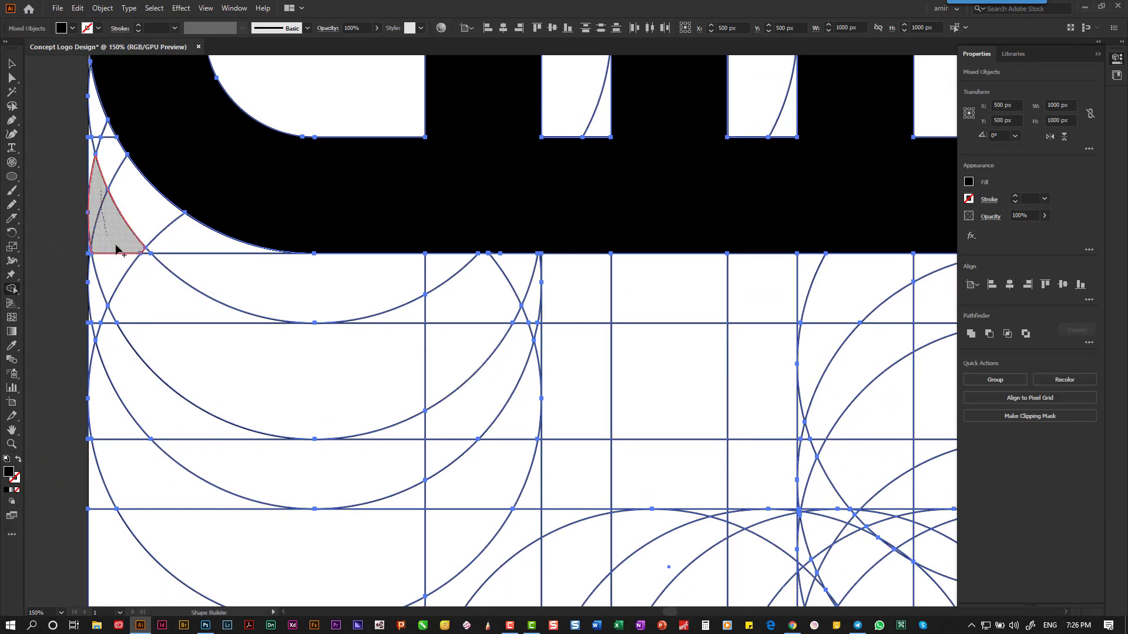
{"action": "mouse_move", "coordinate": [143, 252]}
{"action": "left_mouse_down"}
{"action": "mouse_move", "coordinate": [183, 347]}
{"action": "mouse_move", "coordinate": [270, 385]}
{"action": "mouse_move", "coordinate": [417, 405]}
{"action": "mouse_move", "coordinate": [444, 367]}
{"action": "mouse_move", "coordinate": [426, 424]}
{"action": "mouse_move", "coordinate": [403, 428]}
{"action": "mouse_move", "coordinate": [484, 432]}
{"action": "left_mouse_up"}
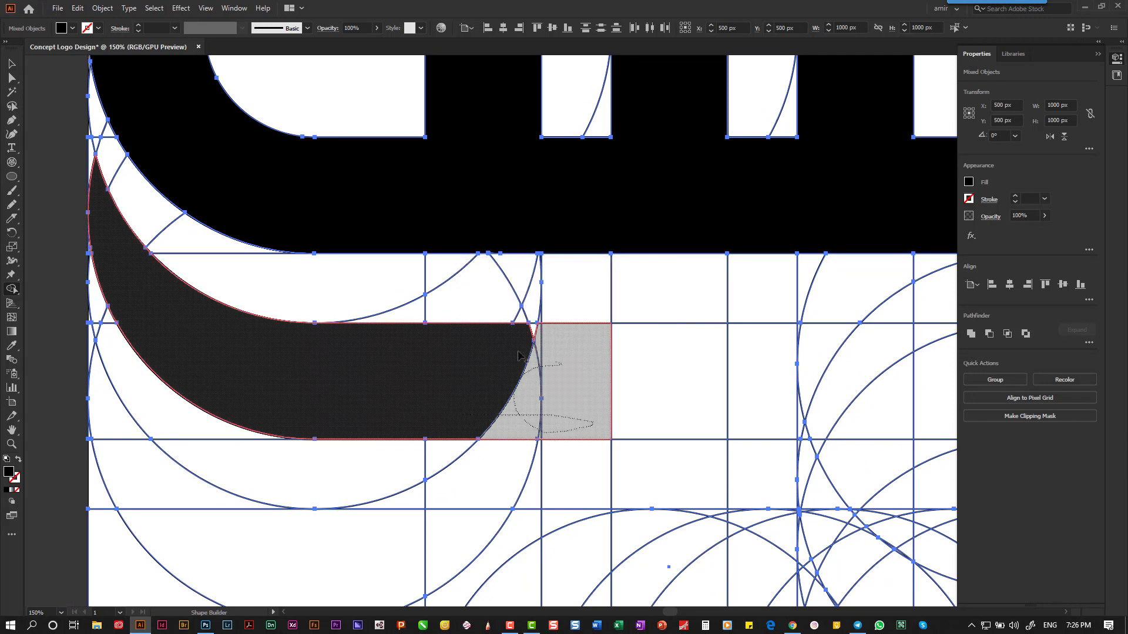
{"action": "mouse_move", "coordinate": [541, 411]}
{"action": "left_mouse_down"}
{"action": "mouse_move", "coordinate": [783, 388]}
{"action": "mouse_move", "coordinate": [438, 389]}
{"action": "mouse_move", "coordinate": [596, 370]}
{"action": "left_mouse_up"}
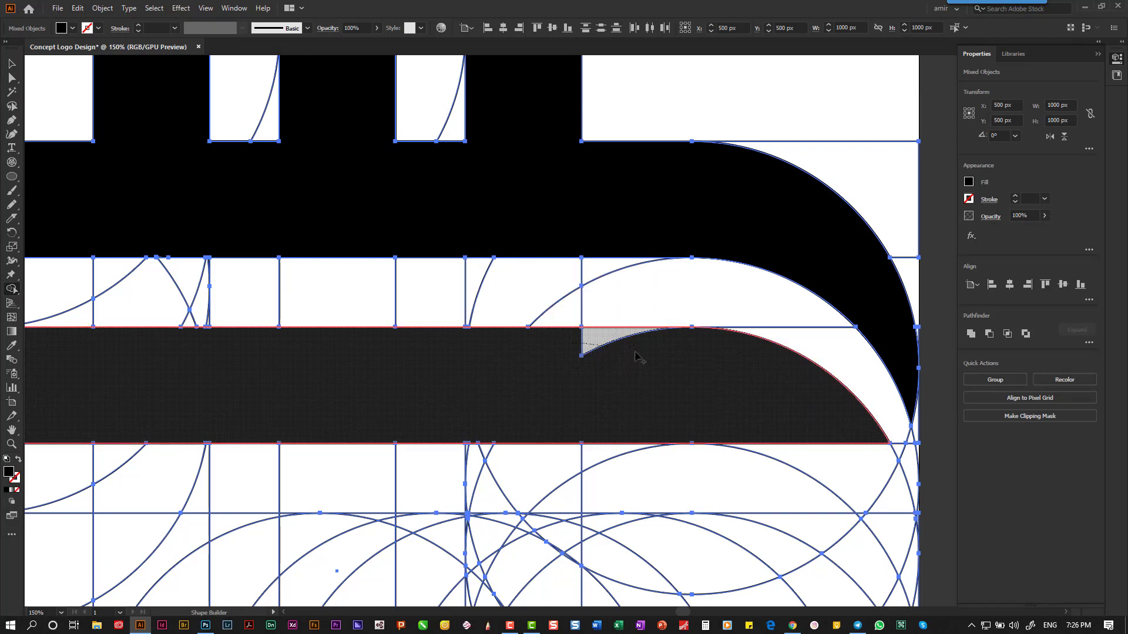
{"action": "mouse_move", "coordinate": [592, 374]}
{"action": "left_mouse_down"}
{"action": "mouse_move", "coordinate": [565, 436]}
{"action": "mouse_move", "coordinate": [583, 446]}
{"action": "mouse_move", "coordinate": [552, 451]}
{"action": "mouse_move", "coordinate": [452, 329]}
{"action": "left_mouse_up"}
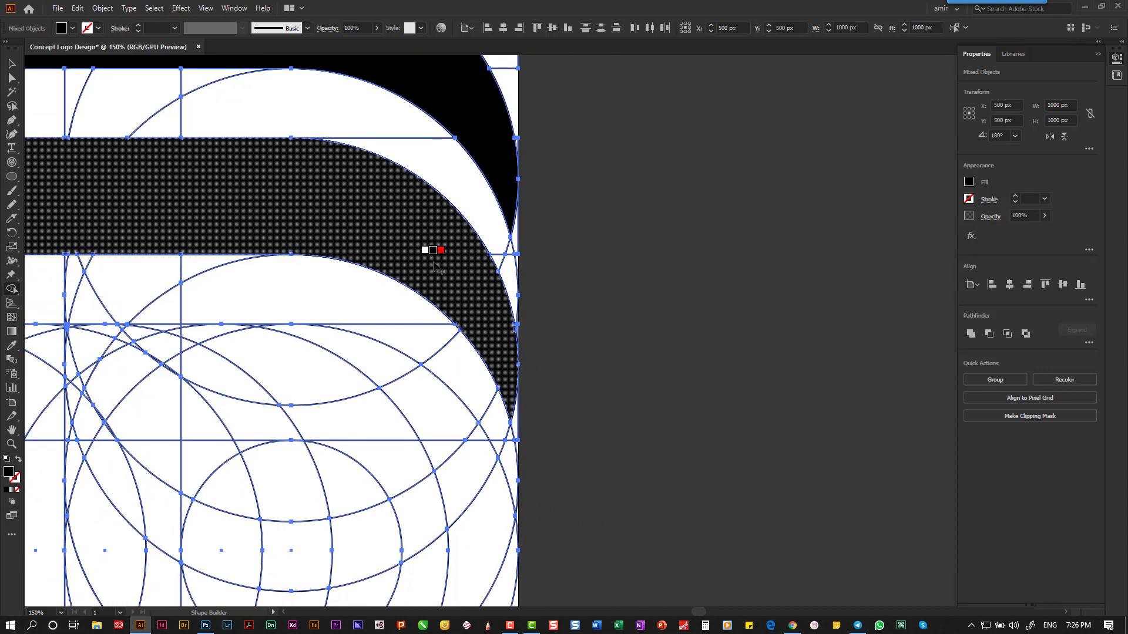
{"action": "key", "text": "ctrl+minus"}
{"action": "key", "text": "ctrl+0"}
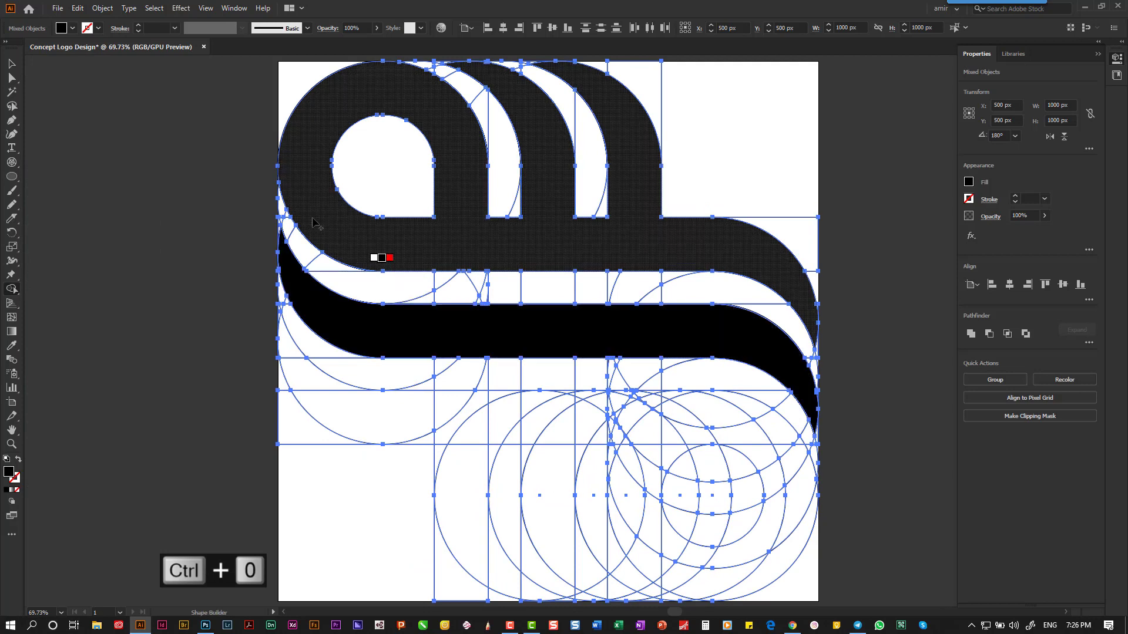
- Remove the leftover construction lines and circles, keeping only the two black logo shapes pasted back in their original place
{"action": "left_click", "coordinate": [12, 63]}
{"action": "left_click", "coordinate": [195, 167]}
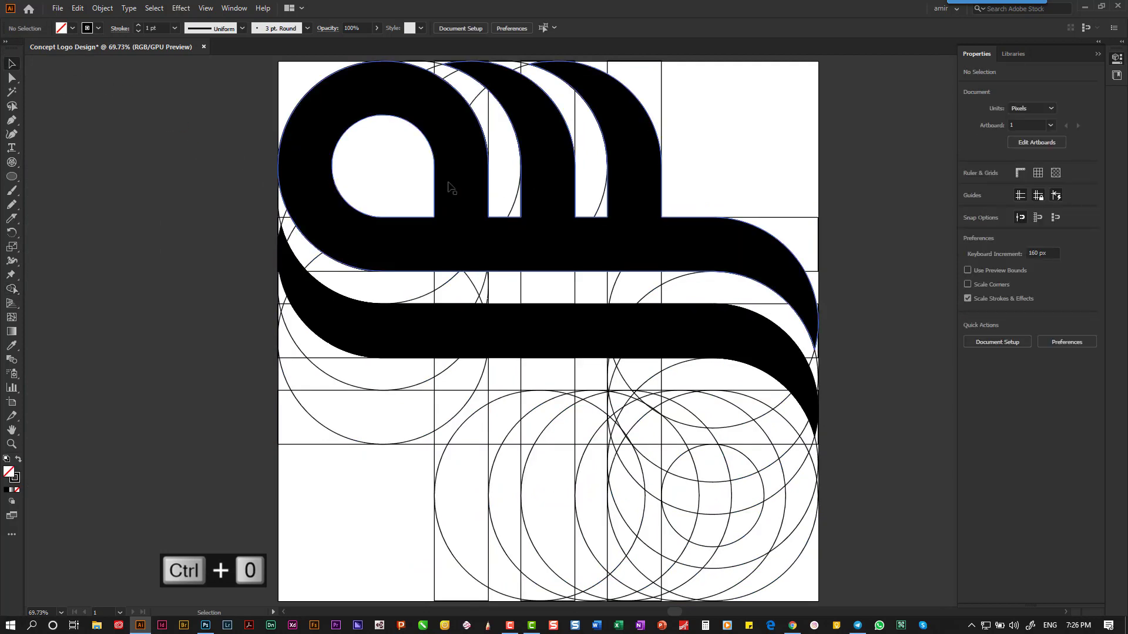
{"action": "left_click", "coordinate": [470, 184]}
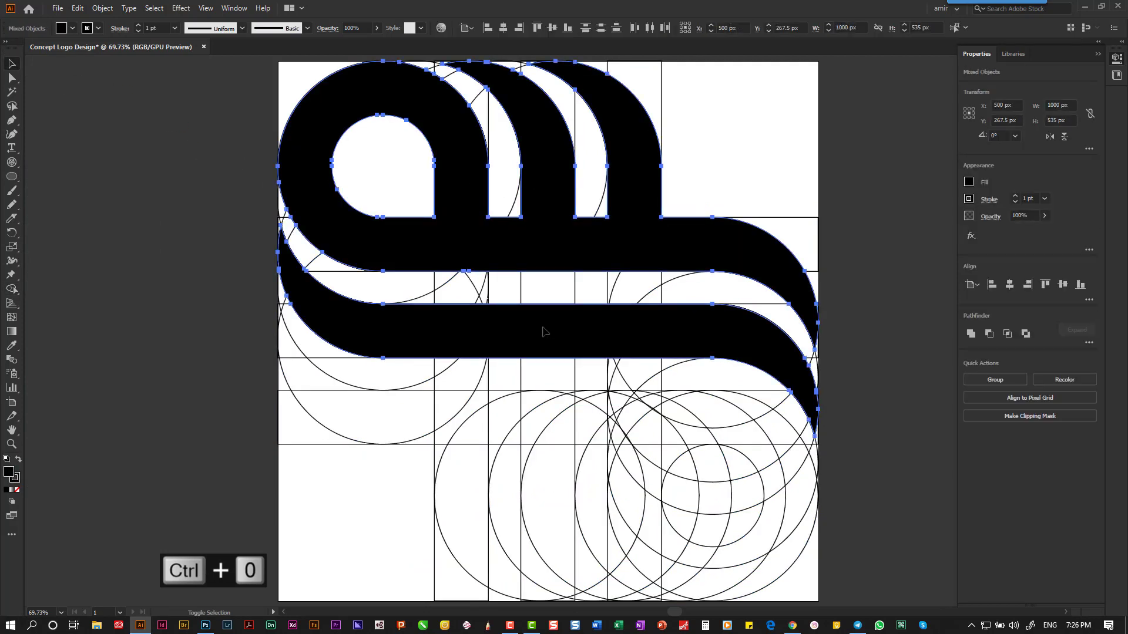
{"action": "key", "text": "ctrl+x"}
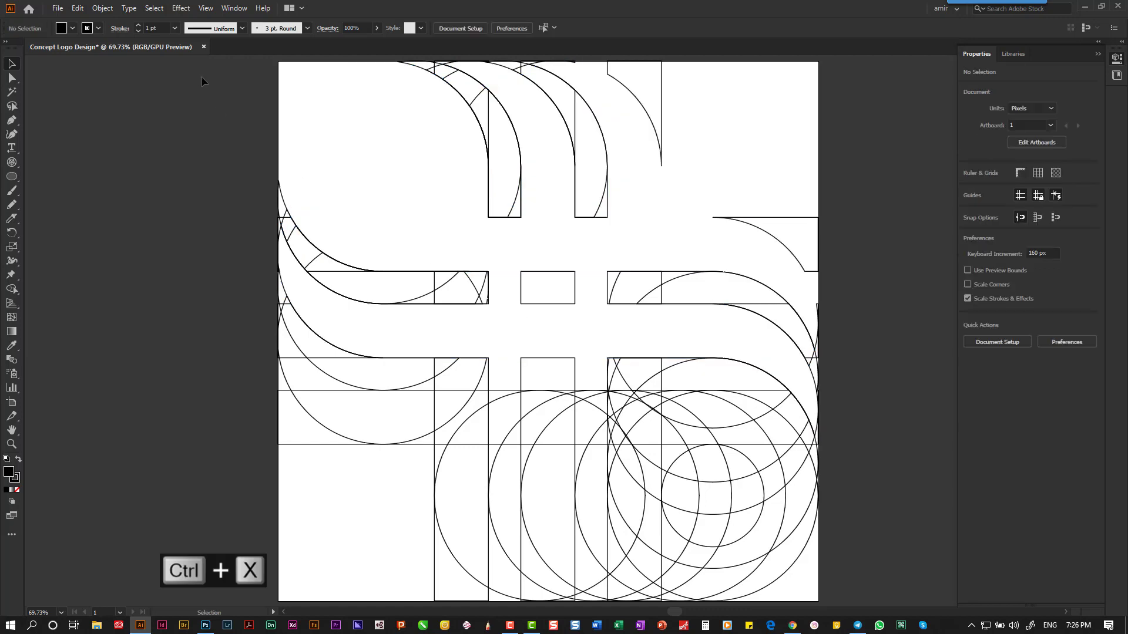
{"action": "left_click_drag", "start_coordinate": [202, 79], "coordinate": [830, 552]}
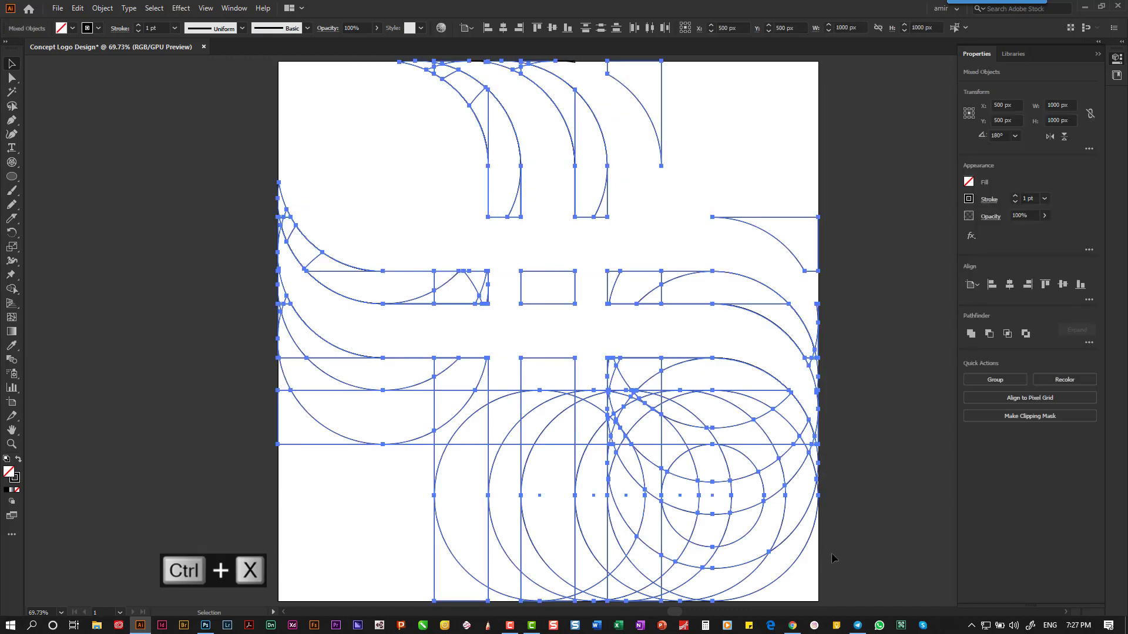
{"action": "key", "text": "ctrl+x"}
{"action": "key", "text": "ctrl+shift+v"}
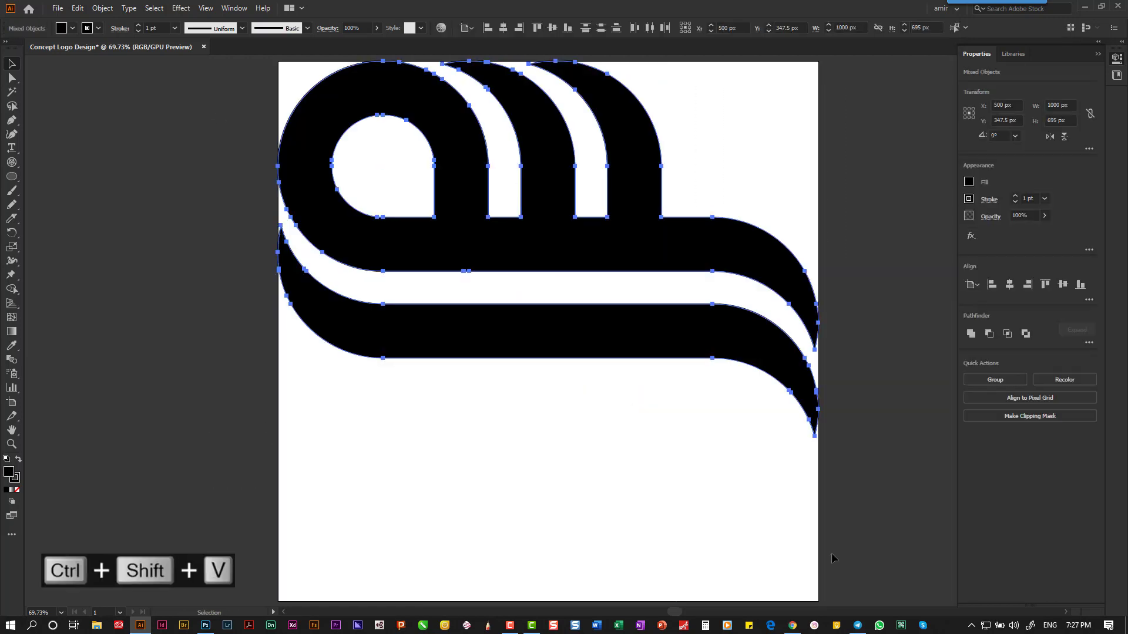
- Duplicate the looped upper shape below the wave stripe, rotate the copy 180°, and align it to the artboard's bottom edge and horizontal centre
{"action": "left_click", "coordinate": [151, 327]}
{"action": "left_click_drag", "start_coordinate": [602, 326], "coordinate": [613, 540]}
{"action": "left_click", "coordinate": [1016, 135]}
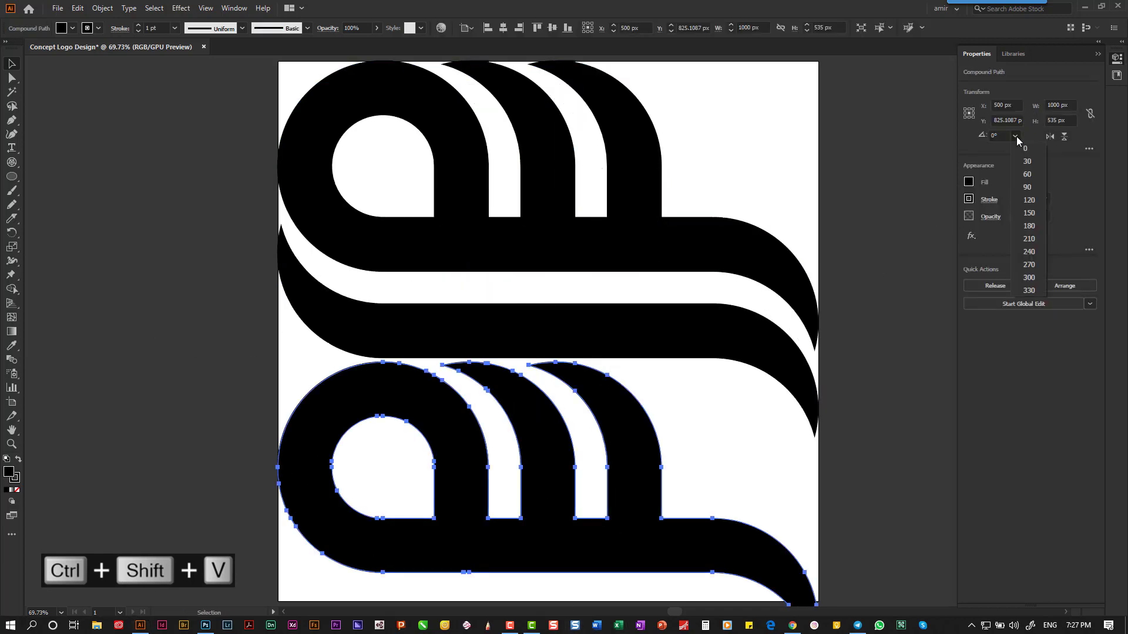
{"action": "left_click", "coordinate": [1034, 226]}
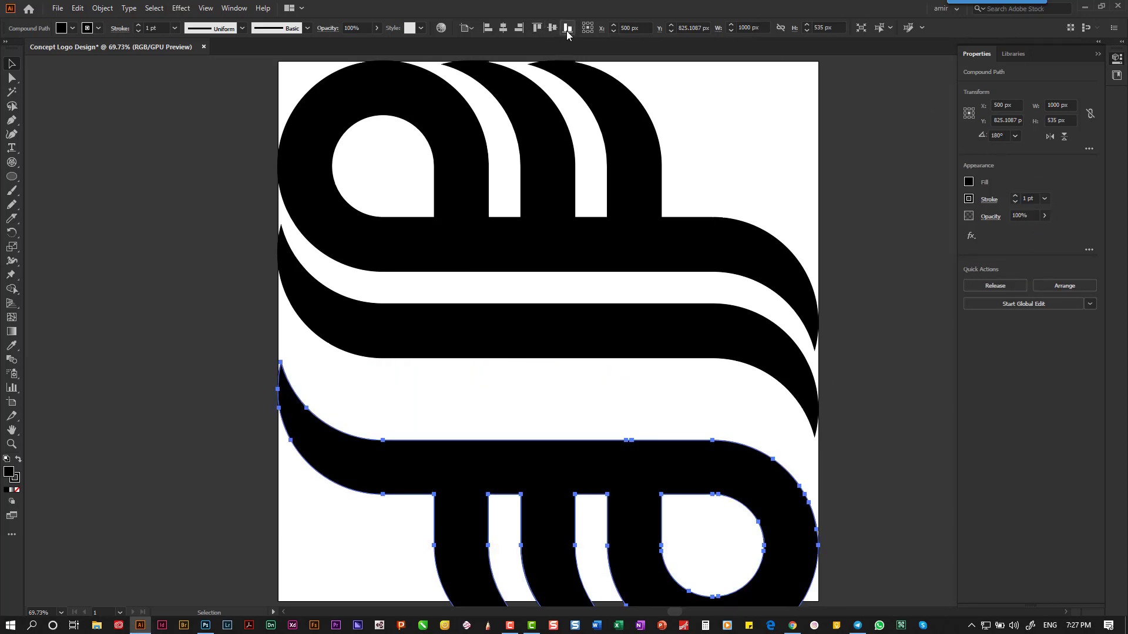
{"action": "left_click", "coordinate": [508, 32]}
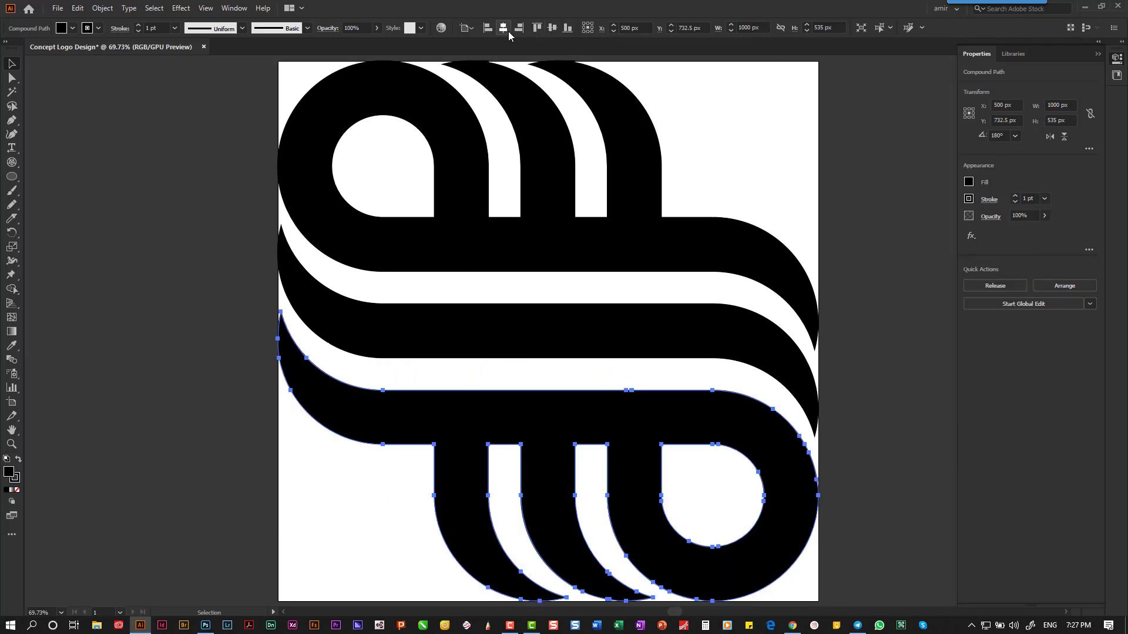
{"action": "left_click", "coordinate": [901, 382]}
- Rotate the whole logo 45° counterclockwise and scale it down around the artboard's centre to about 662 x 445 px
{"action": "key", "text": "ctrl+minus"}
{"action": "key", "text": "ctrl+minus"}
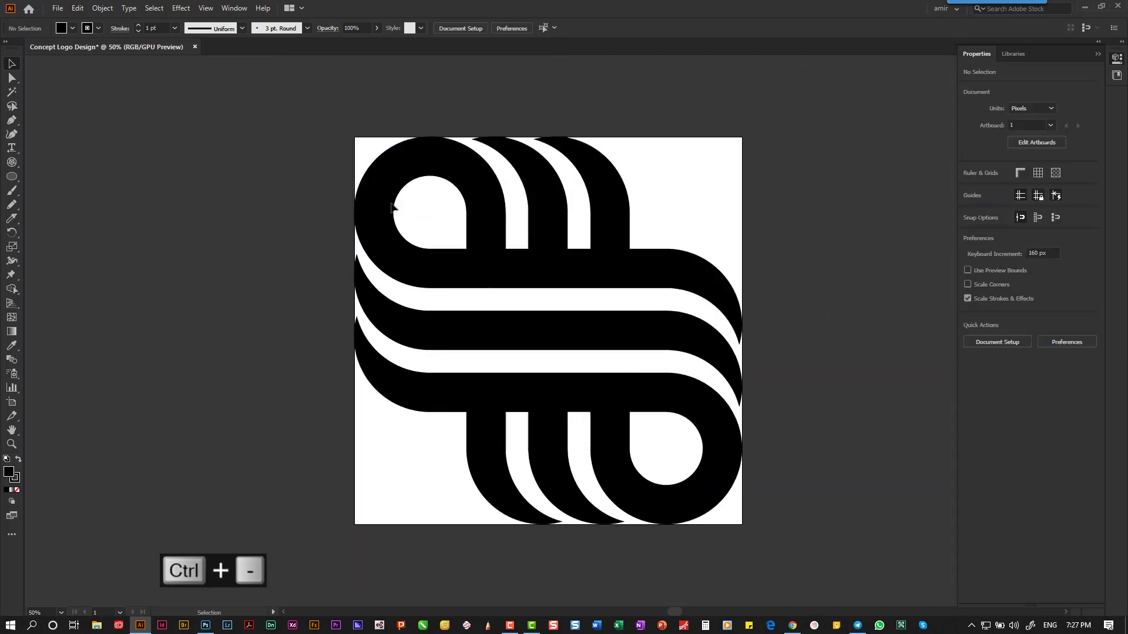
{"action": "left_click_drag", "start_coordinate": [244, 181], "coordinate": [737, 541]}
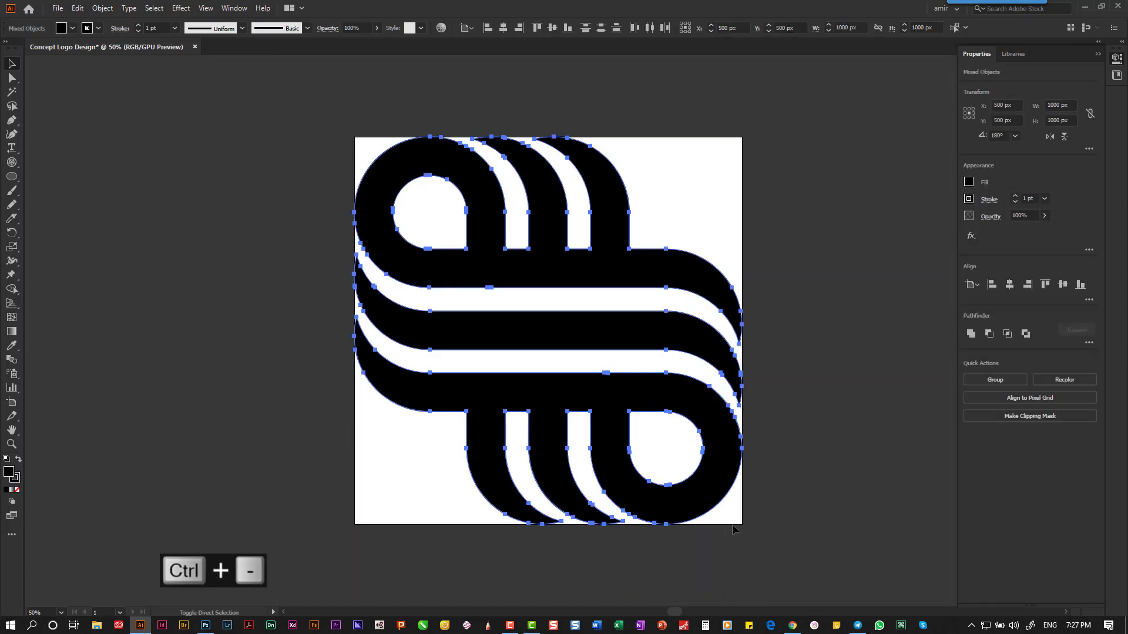
{"action": "key", "text": "ctrl+shift+b"}
{"action": "mouse_move", "coordinate": [743, 525]}
{"action": "left_mouse_down"}
{"action": "mouse_move", "coordinate": [651, 434]}
{"action": "mouse_move", "coordinate": [698, 376]}
{"action": "mouse_move", "coordinate": [681, 301]}
{"action": "left_mouse_up"}
{"action": "left_click_drag", "start_coordinate": [444, 203], "coordinate": [632, 433]}
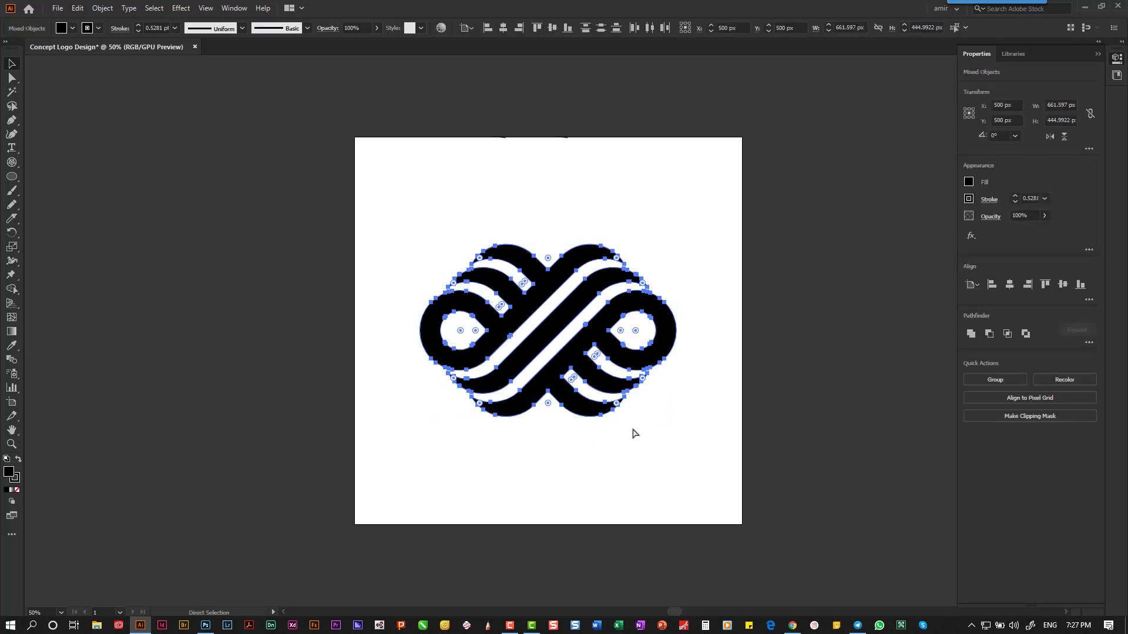
- Copy the finished logo and switch to Photoshop
{"action": "key", "text": "ctrl+c"}
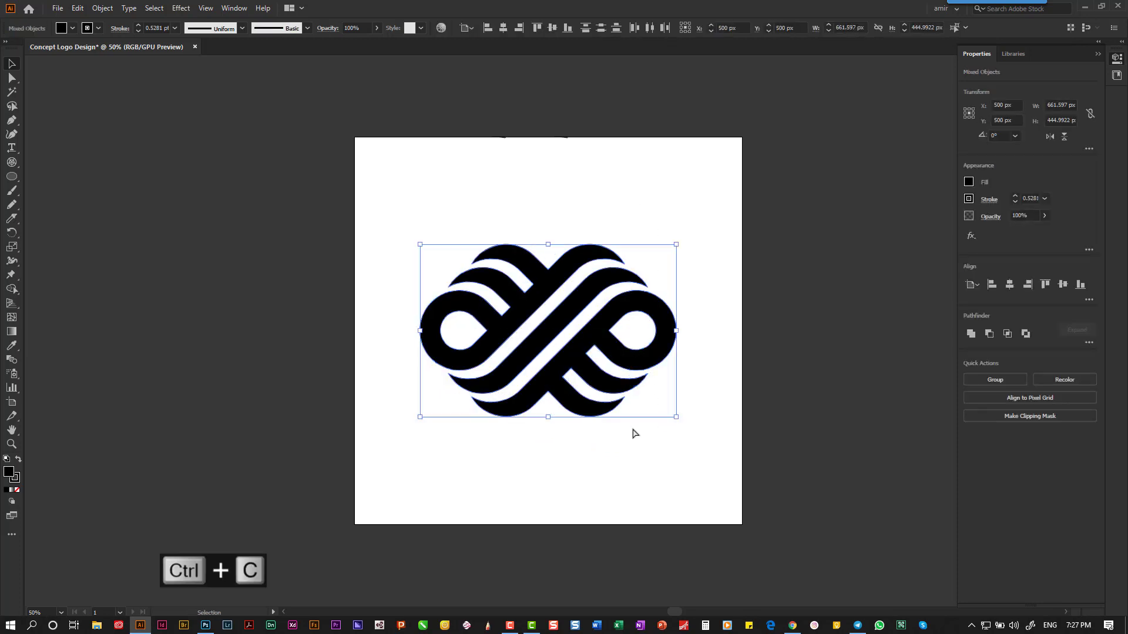
{"action": "left_click", "coordinate": [207, 626]}
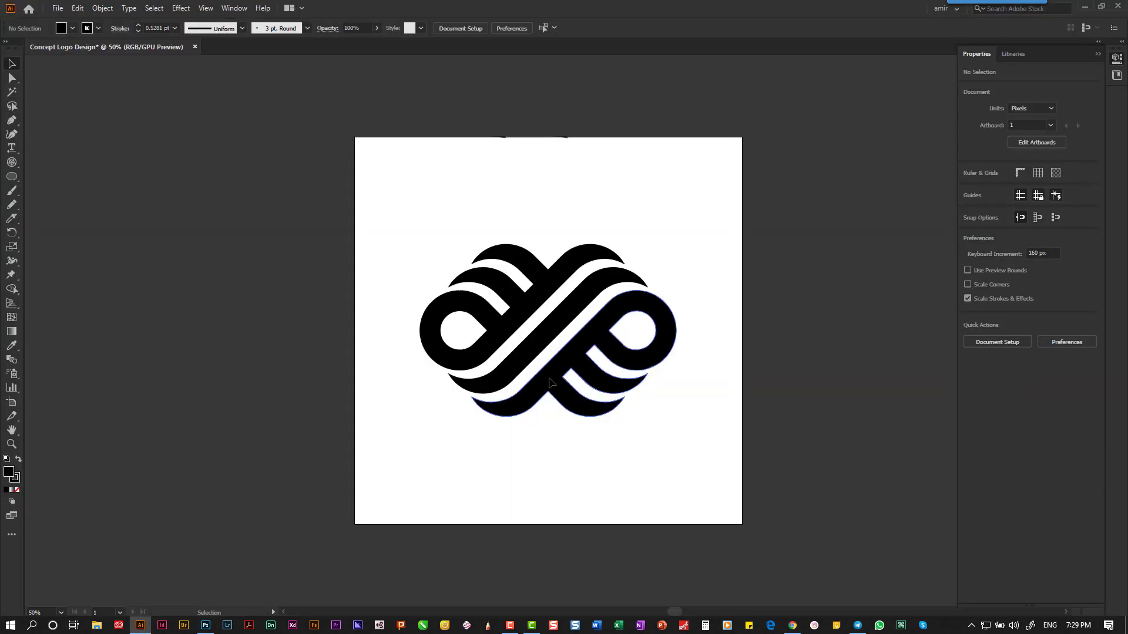
{"action": "left_click", "coordinate": [205, 626]}
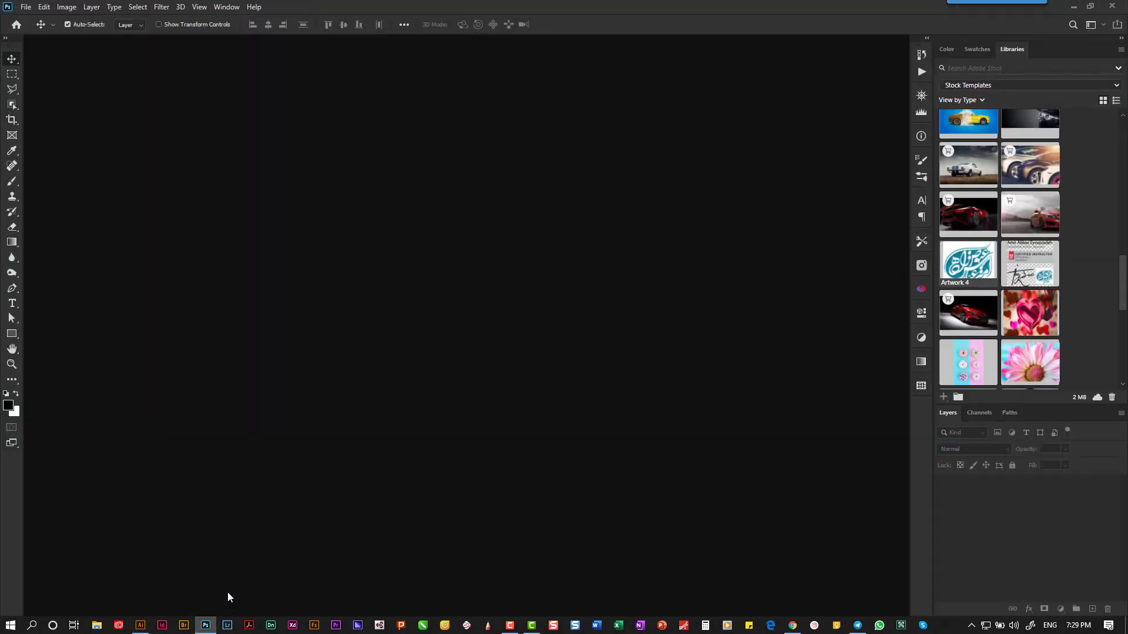
- Start a new document named Concept Logo Design
{"action": "key", "text": "ctrl+n"}
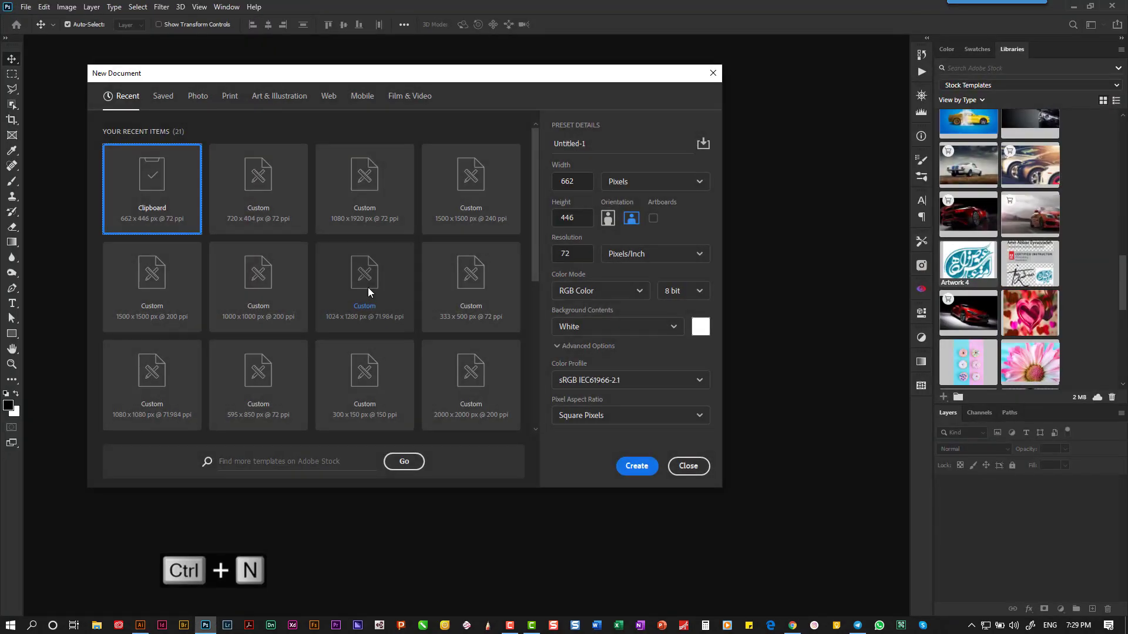
{"action": "left_click", "coordinate": [582, 180]}
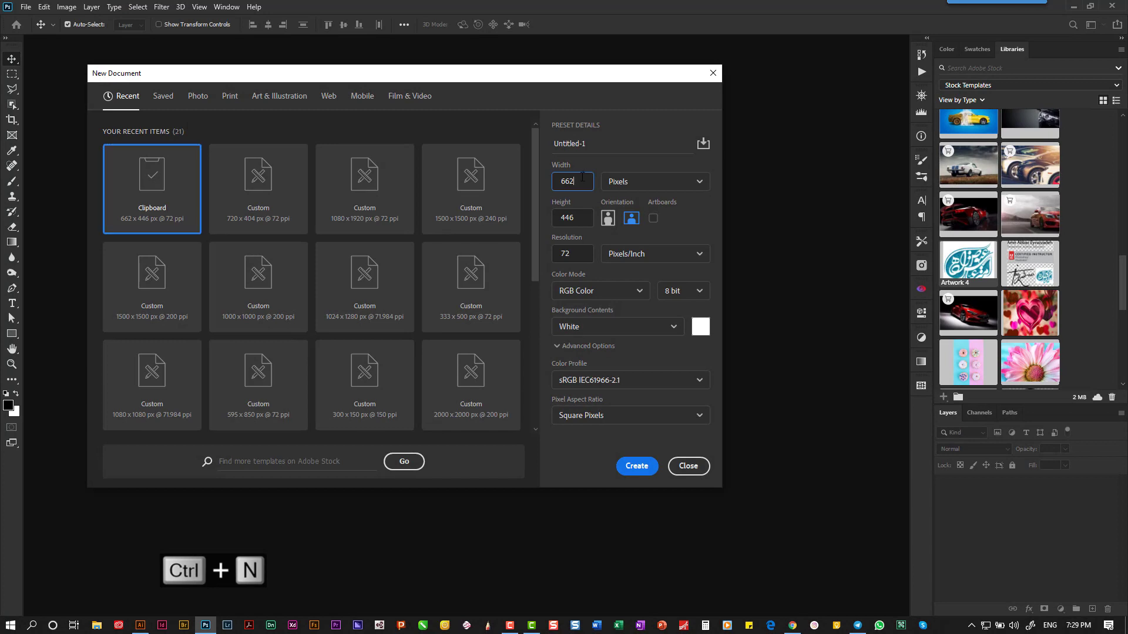
{"action": "left_click", "coordinate": [602, 146]}
{"action": "type", "text": "Concept L"}
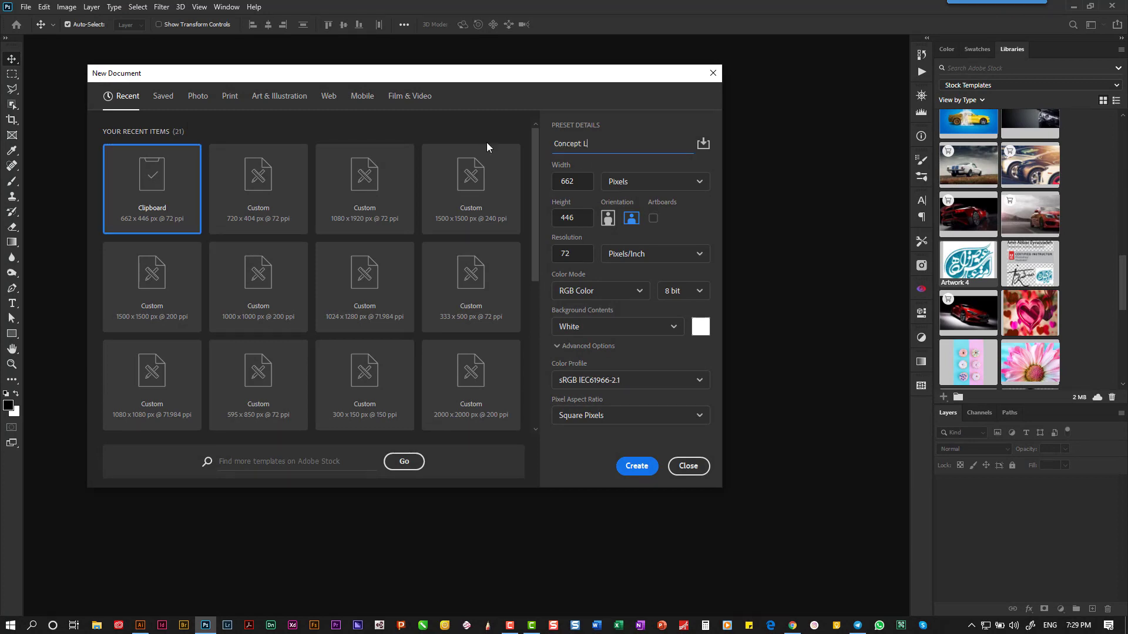
{"action": "type", "text": "ogo Design"}
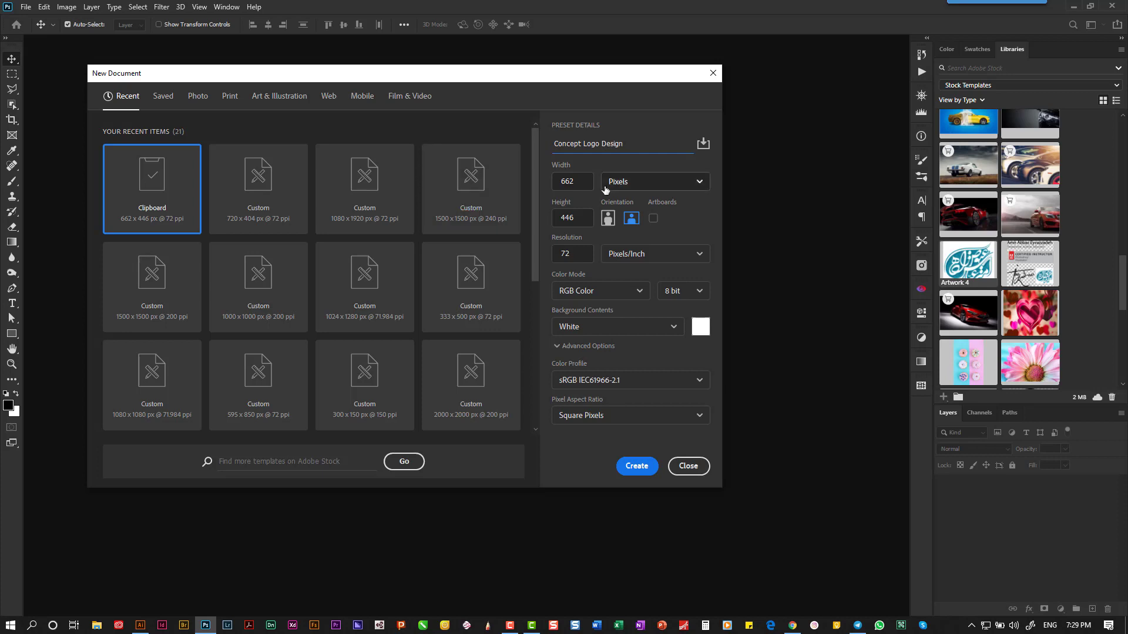
- Set the new document's width and height to 1000 pixels each
{"action": "key", "text": "Tab"}
{"action": "type", "text": "100"}
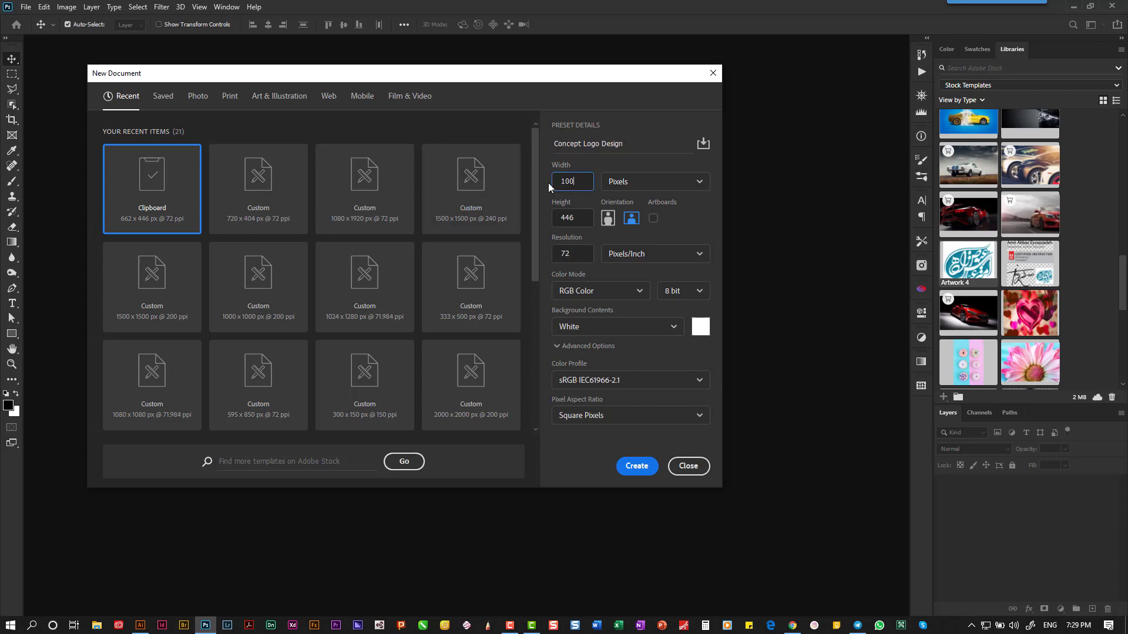
{"action": "type", "text": "0"}
{"action": "key", "text": "Tab"}
{"action": "type", "text": "1000"}
{"action": "key", "text": "Tab"}
{"action": "key", "text": "Tab"}
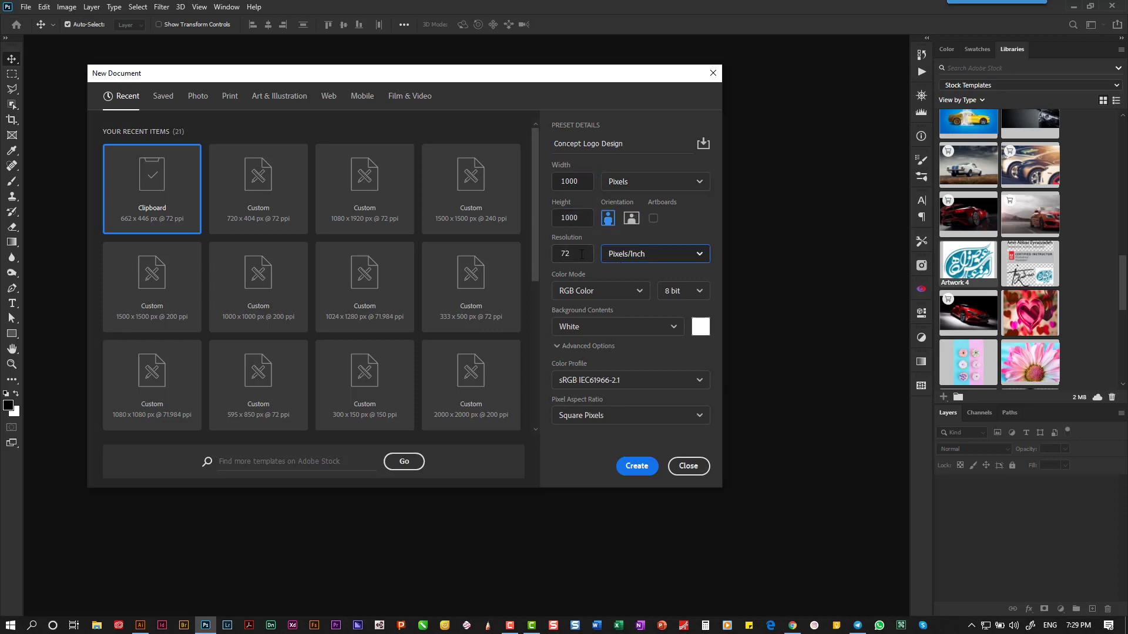
- Set the resolution to 240 pixels per inch and create the document
{"action": "key", "text": "shift+Tab"}
{"action": "type", "text": "240"}
{"action": "key", "text": "Tab"}
{"action": "key", "text": "Tab"}
{"action": "left_click", "coordinate": [580, 385]}
{"action": "left_click", "coordinate": [581, 374]}
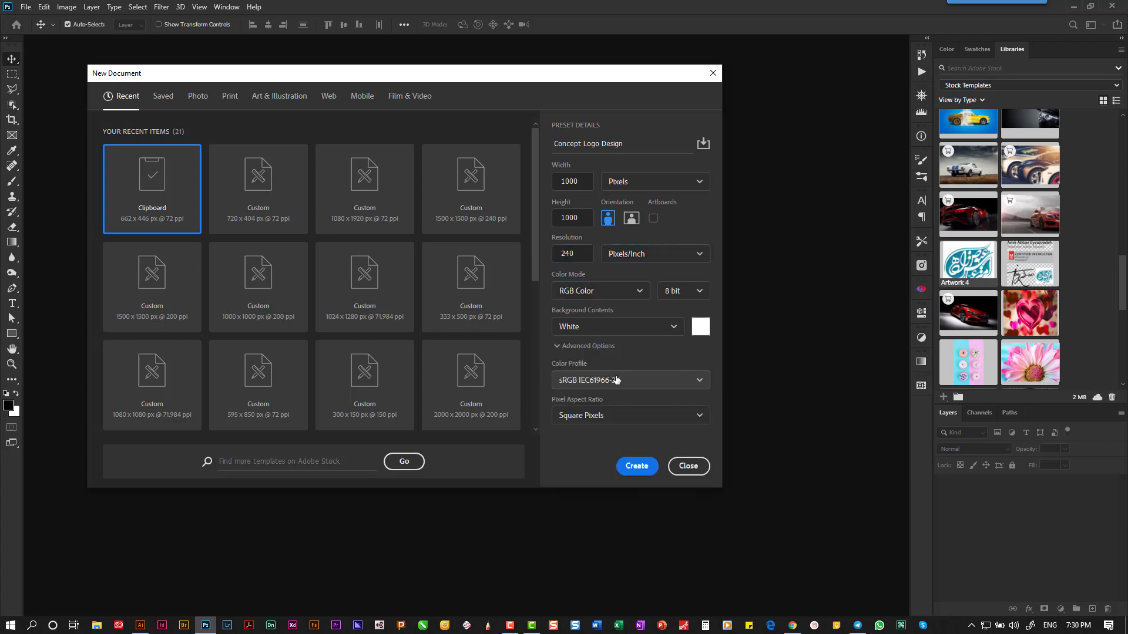
{"action": "left_click", "coordinate": [636, 467]}
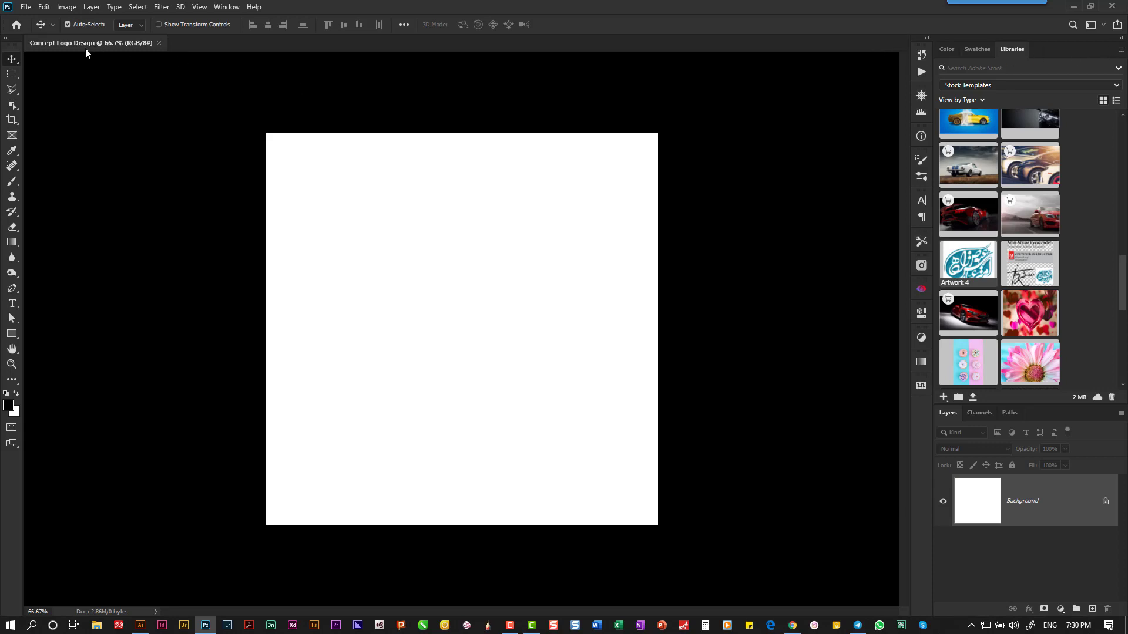
- Paste the logo as a Smart Object and scale it down around its centre to about 33.9%
{"action": "left_click", "coordinate": [46, 7]}
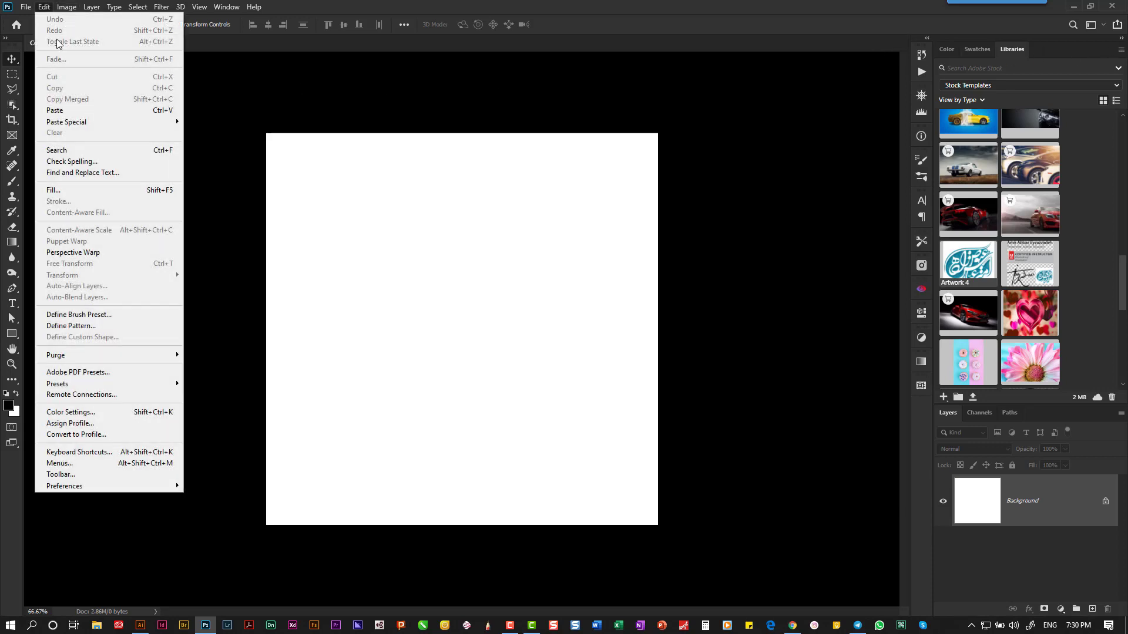
{"action": "left_click", "coordinate": [87, 110]}
{"action": "left_click", "coordinate": [544, 272]}
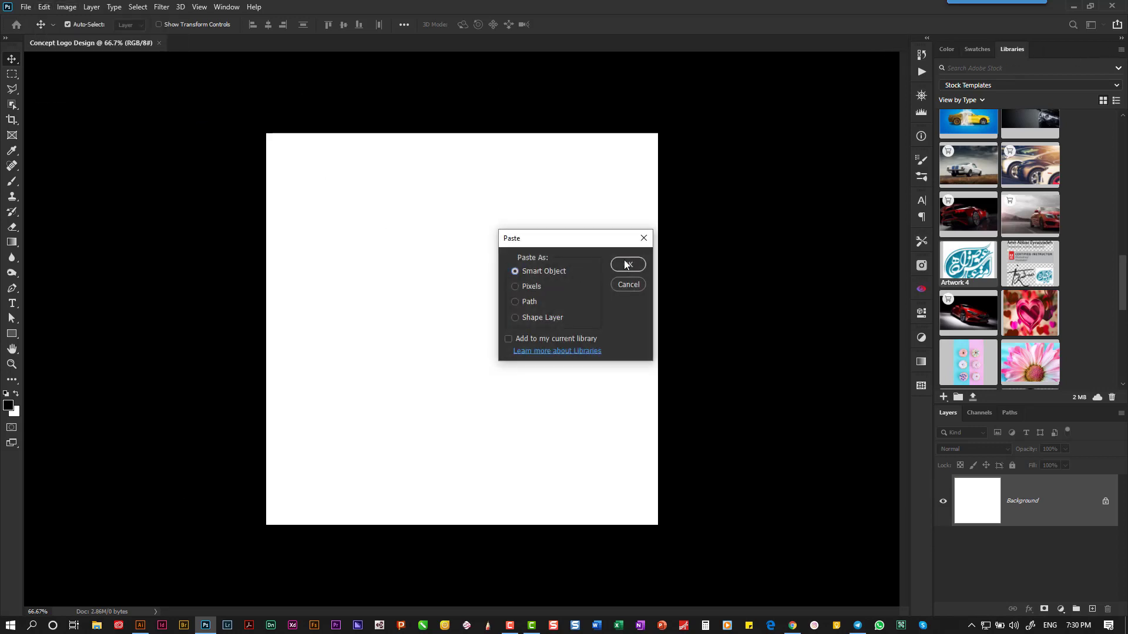
{"action": "left_click", "coordinate": [627, 265]}
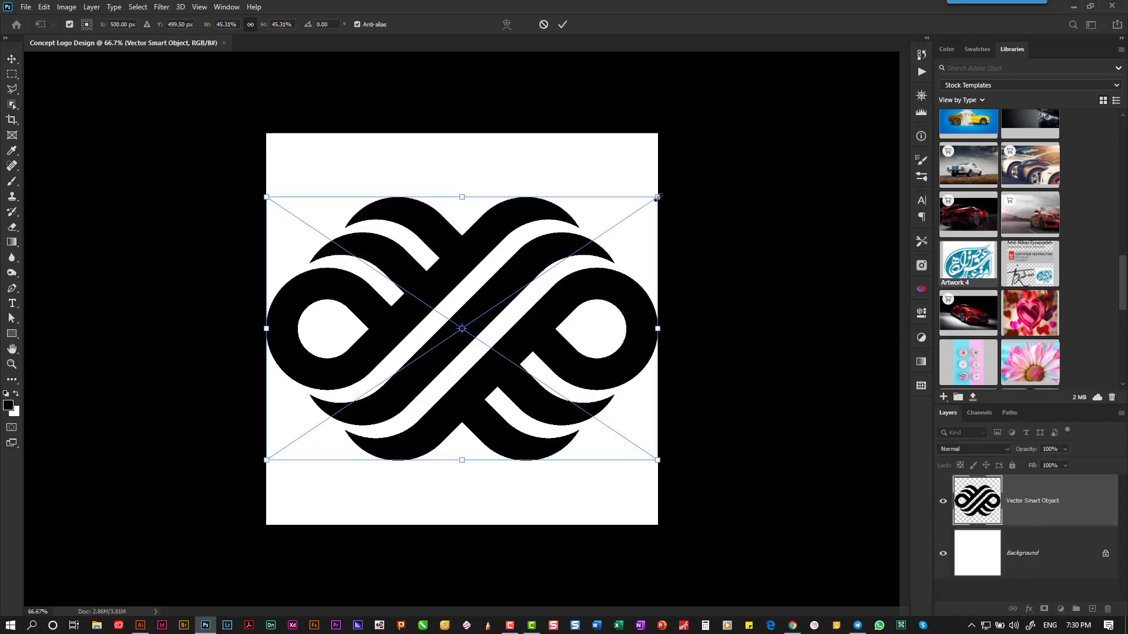
{"action": "left_click_drag", "start_coordinate": [658, 198], "coordinate": [613, 238]}
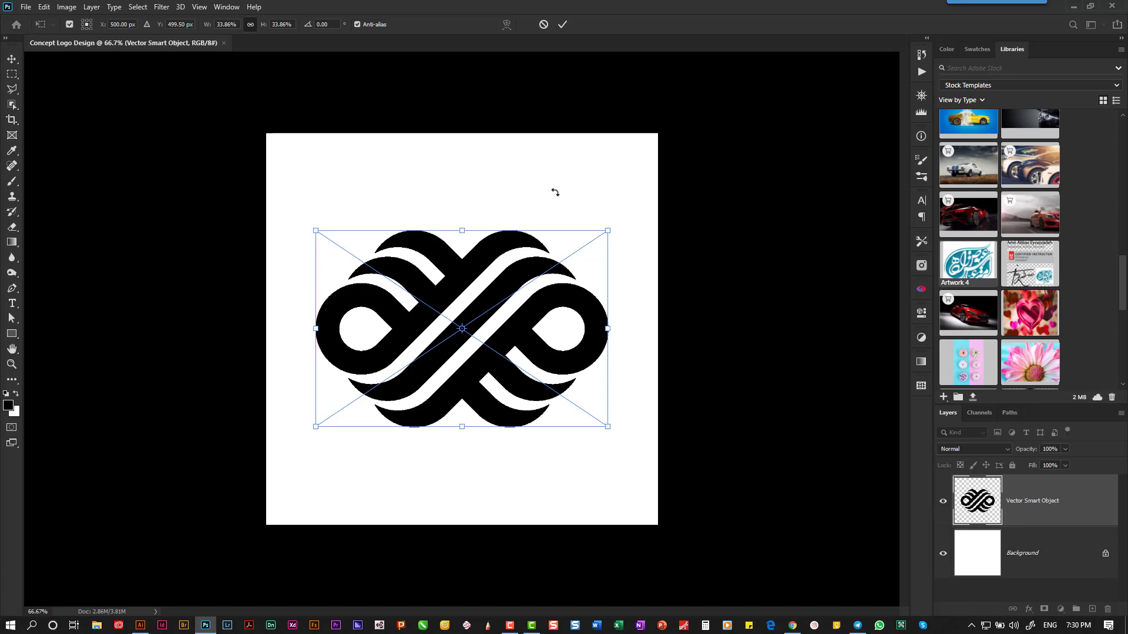
{"action": "key", "text": "Return"}
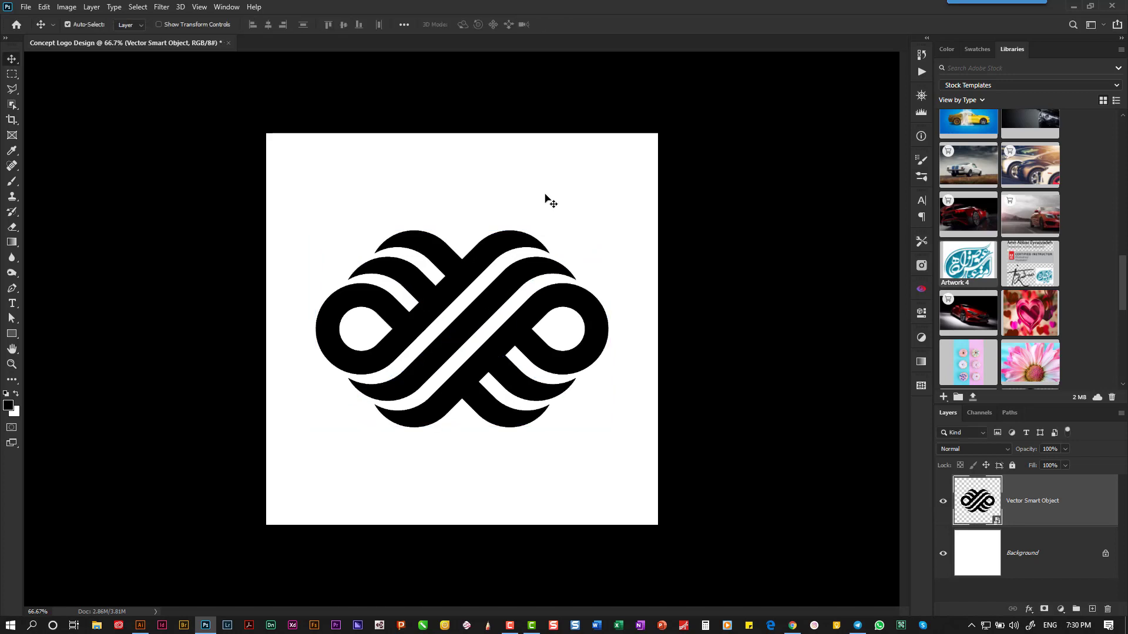
- Fill the Background layer with very dark grey
{"action": "key", "text": "i"}
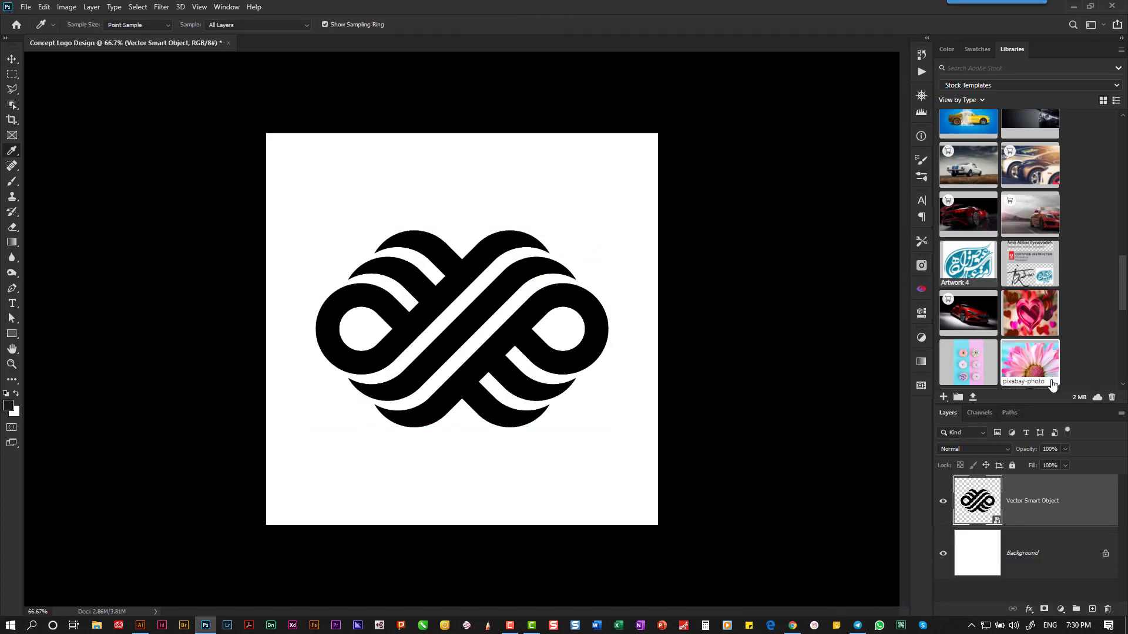
{"action": "left_click", "coordinate": [1026, 562]}
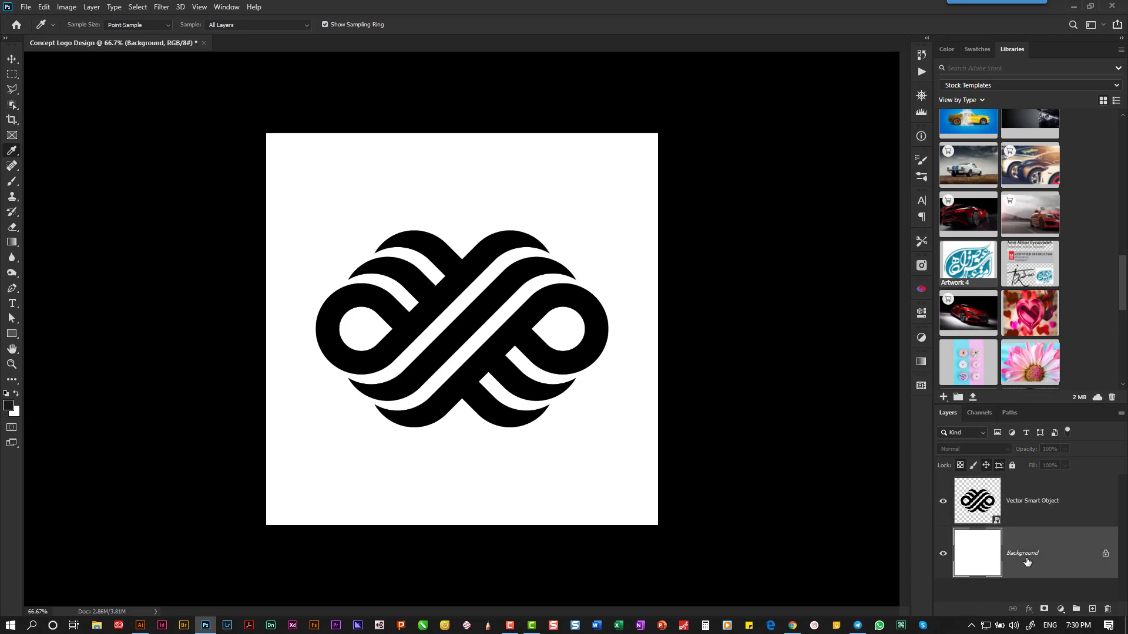
{"action": "key", "text": "alt+BackSpace"}
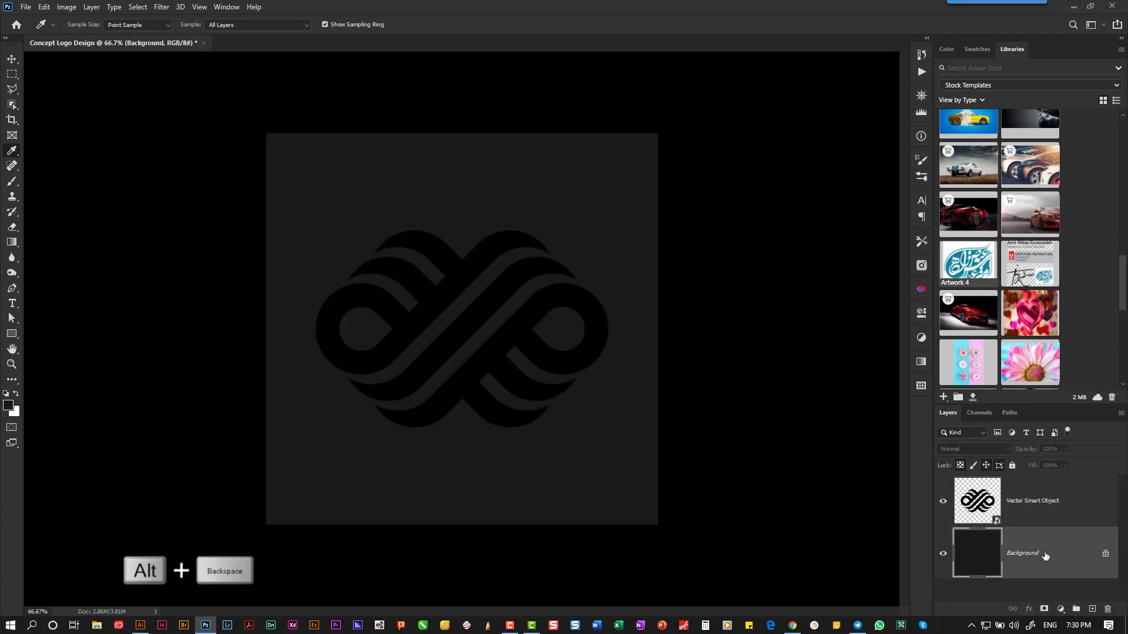
- Open the Alien Skin Eye Candy 7 filter on the Vector Smart Object layer
{"action": "left_click", "coordinate": [1028, 489]}
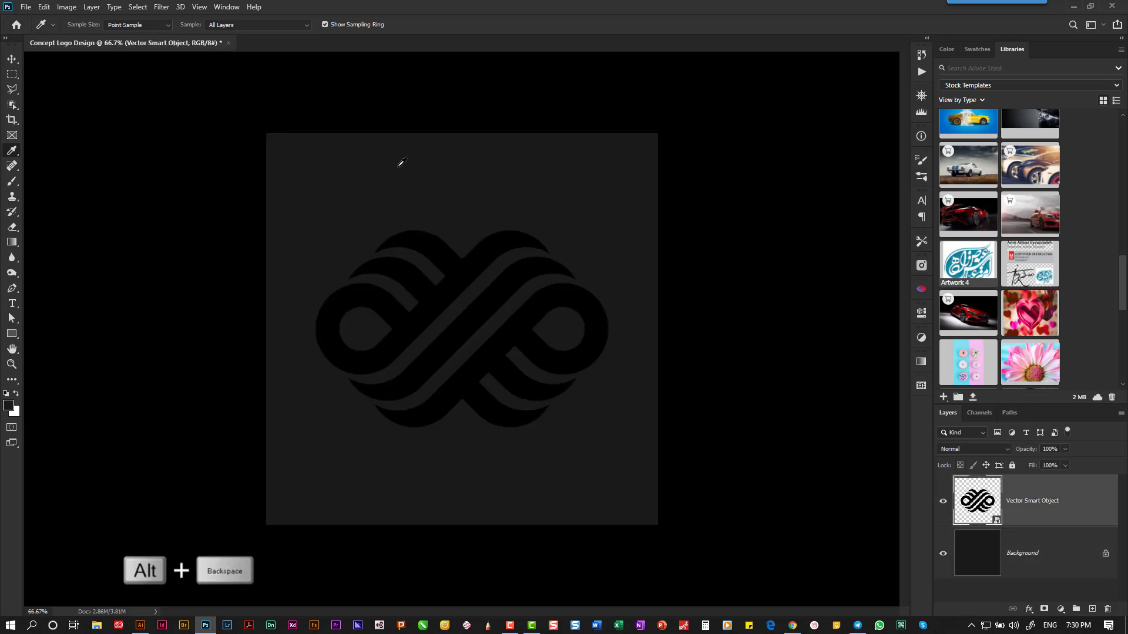
{"action": "left_click", "coordinate": [154, 8]}
{"action": "mouse_move", "coordinate": [207, 248]}
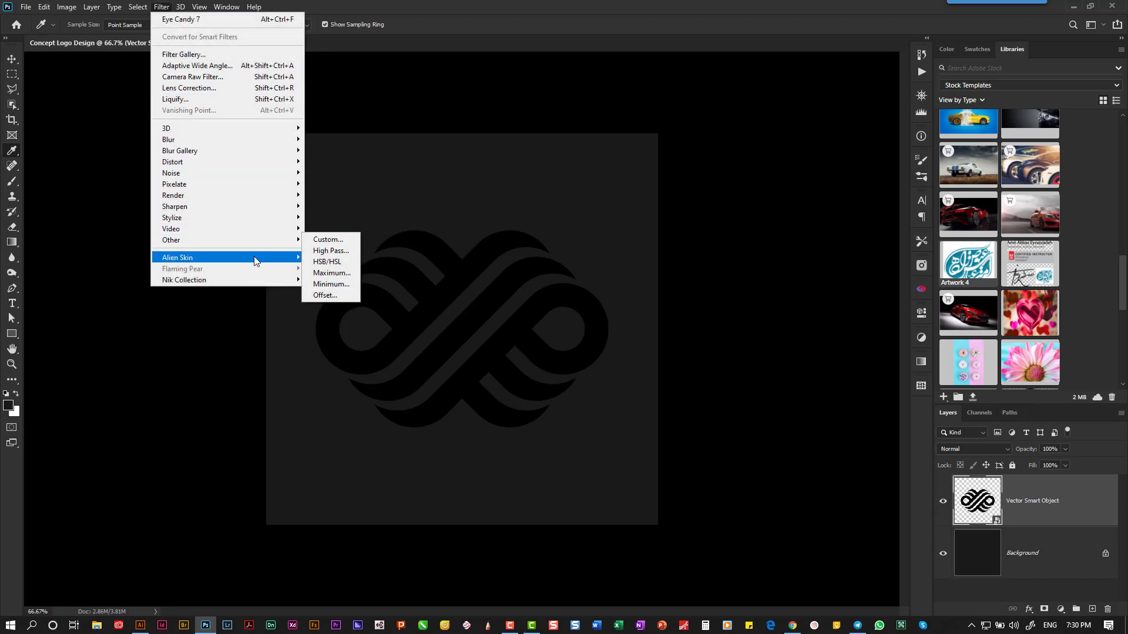
{"action": "mouse_move", "coordinate": [258, 257]}
{"action": "left_click", "coordinate": [333, 256]}
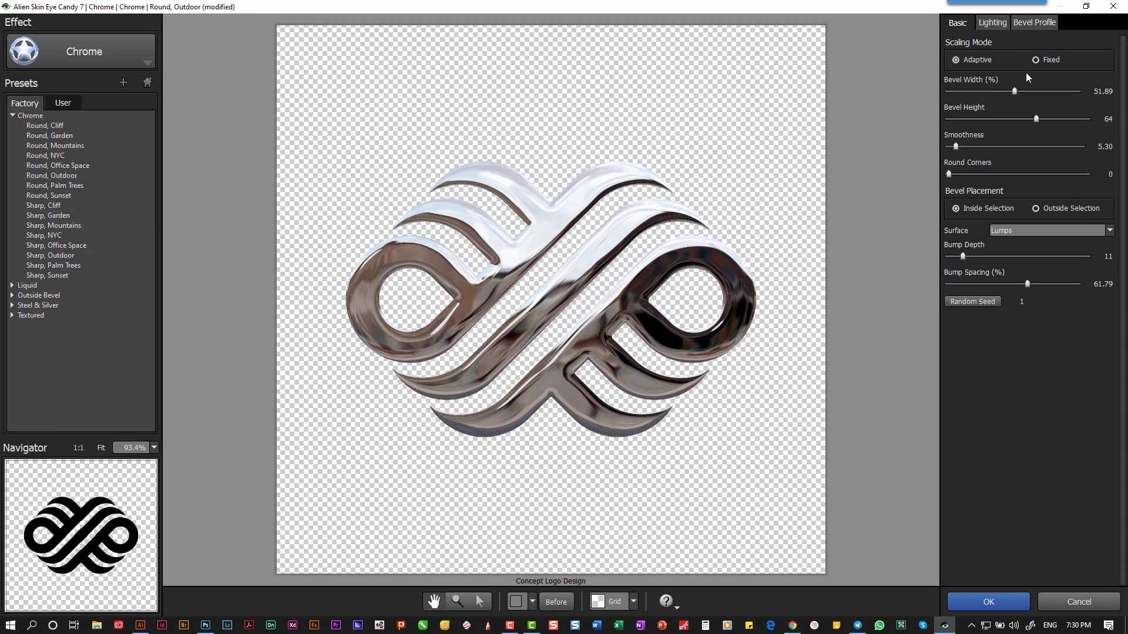
- Try a Chrome bevel with width 36.14%, height 55, smoothness 37.90 and a Lumps bump depth of 3
{"action": "left_click_drag", "start_coordinate": [1013, 91], "coordinate": [1023, 118]}
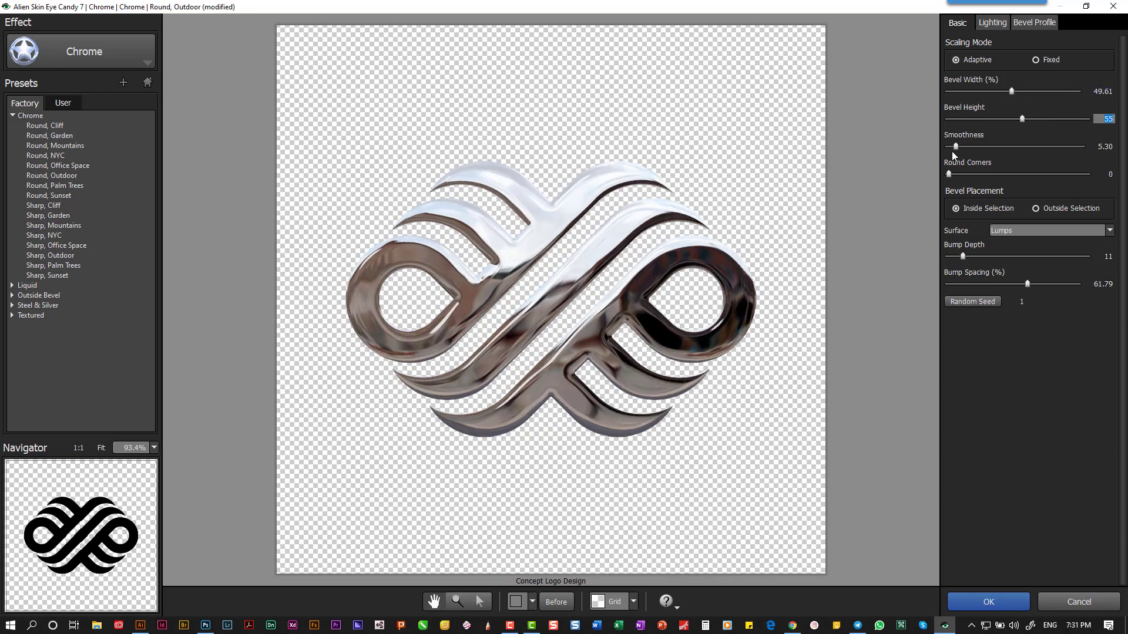
{"action": "left_click_drag", "start_coordinate": [955, 146], "coordinate": [999, 147]}
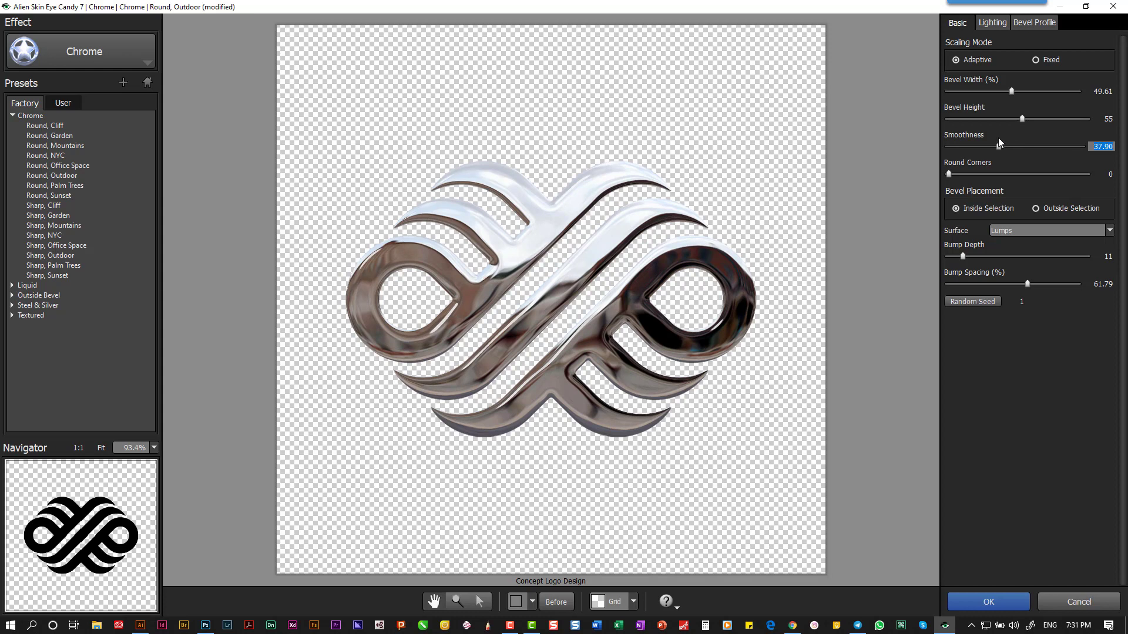
{"action": "mouse_move", "coordinate": [1005, 92]}
{"action": "left_mouse_down"}
{"action": "mouse_move", "coordinate": [971, 93]}
{"action": "mouse_move", "coordinate": [992, 94]}
{"action": "left_mouse_up"}
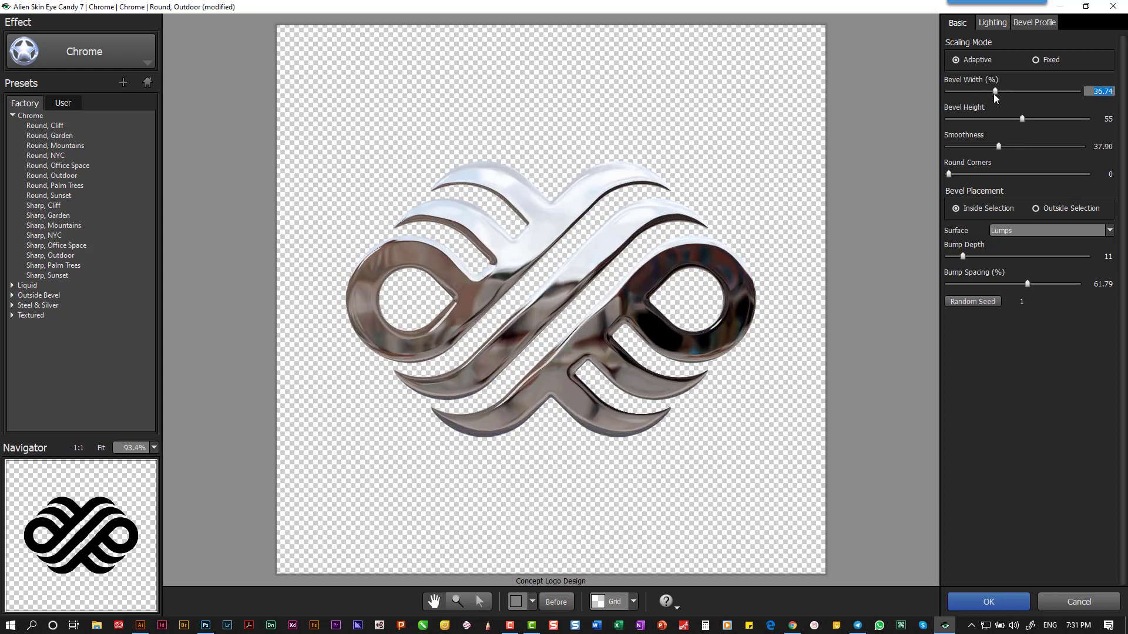
{"action": "left_click_drag", "start_coordinate": [964, 256], "coordinate": [953, 256]}
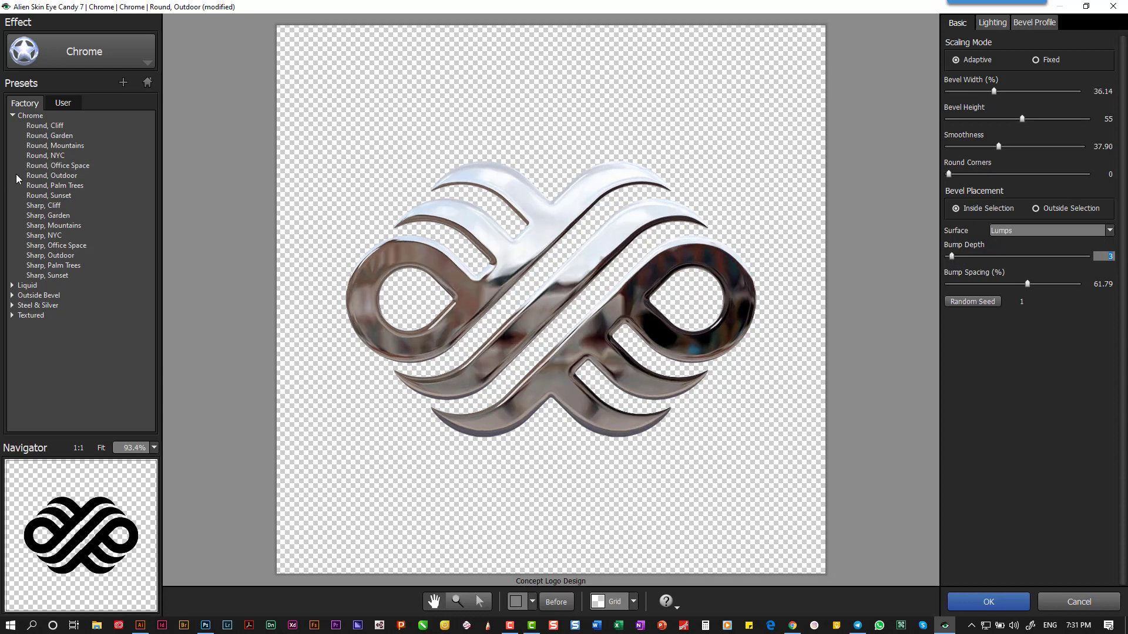
- Try out various Round and Sharp Chrome presets on the logo, from Round, Cliff to Sharp, Outdoor
{"action": "left_click", "coordinate": [56, 126]}
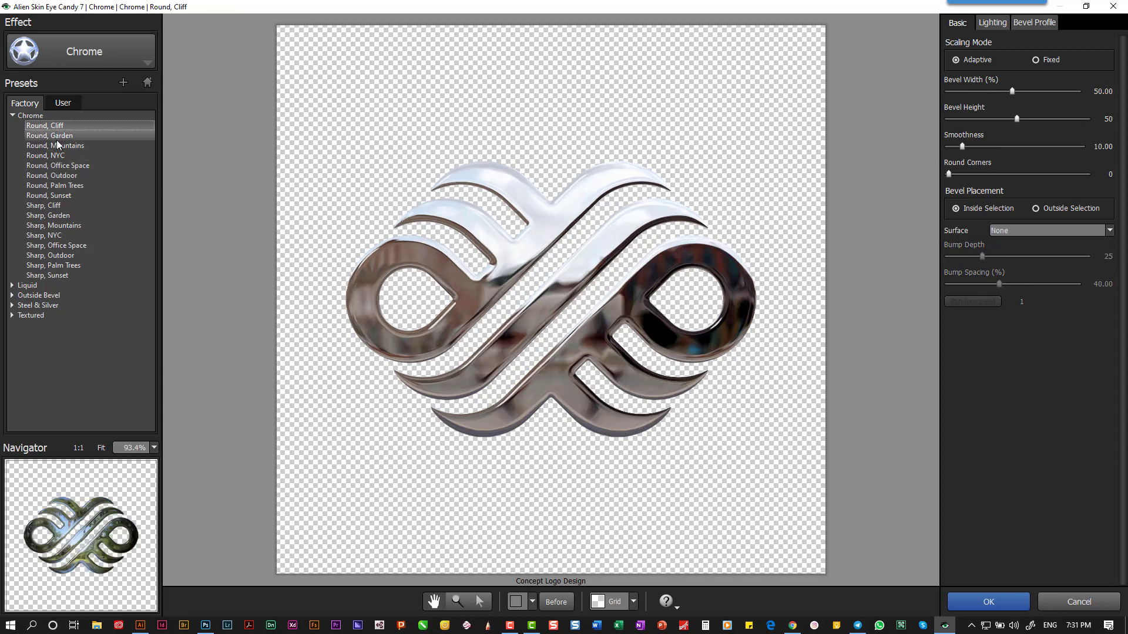
{"action": "left_click", "coordinate": [57, 136]}
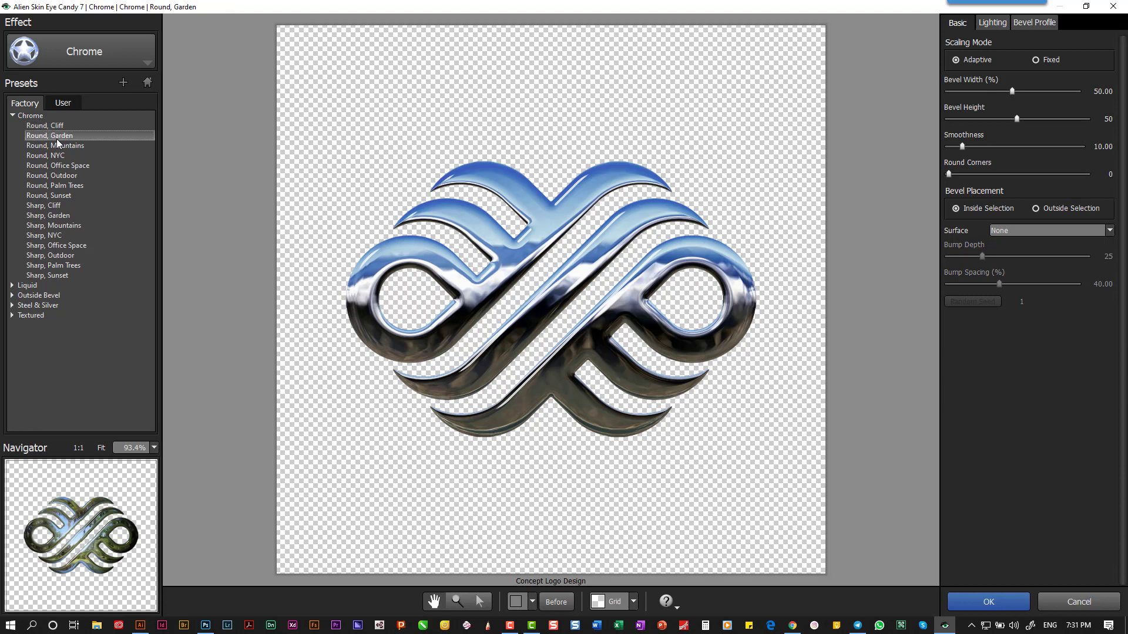
{"action": "left_click", "coordinate": [65, 175]}
{"action": "left_click", "coordinate": [67, 196]}
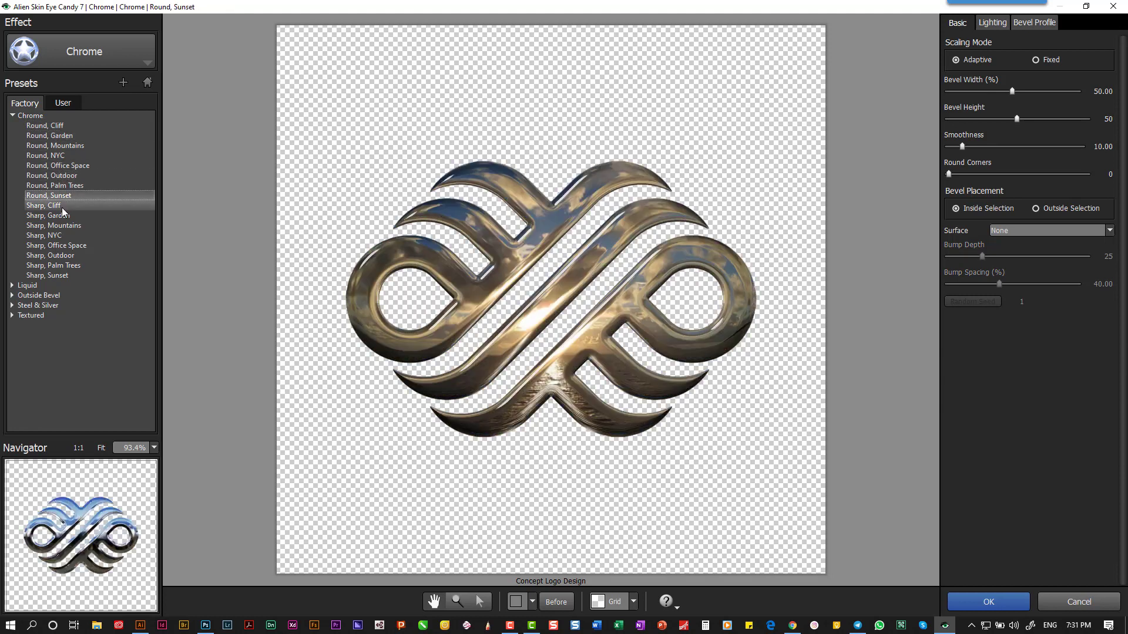
{"action": "left_click", "coordinate": [61, 207]}
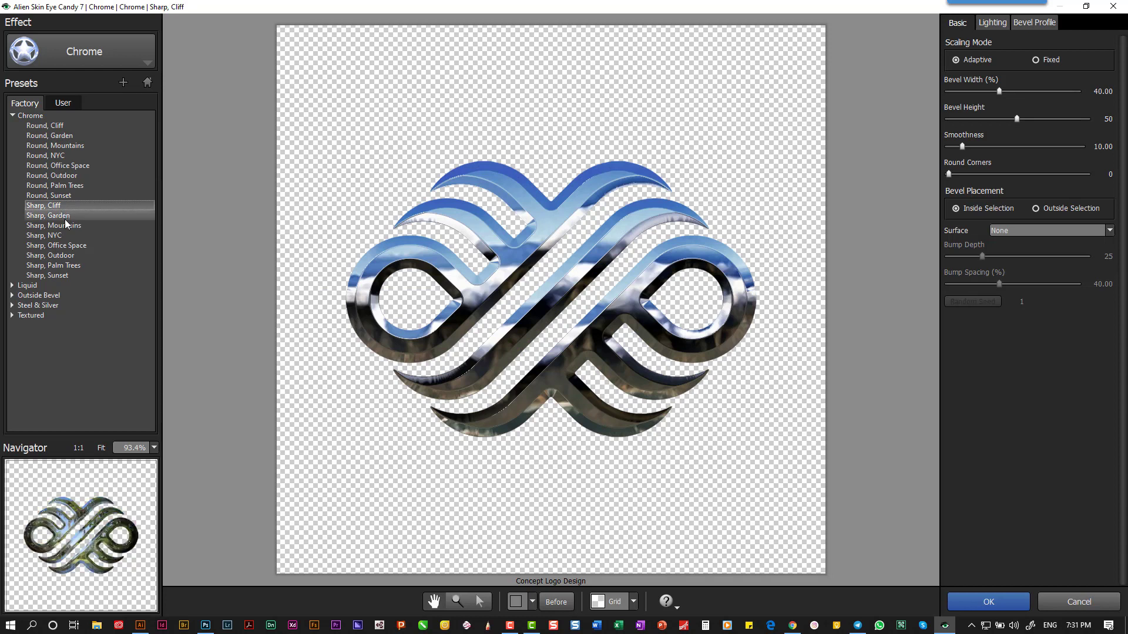
{"action": "left_click", "coordinate": [65, 216]}
{"action": "left_click", "coordinate": [74, 229]}
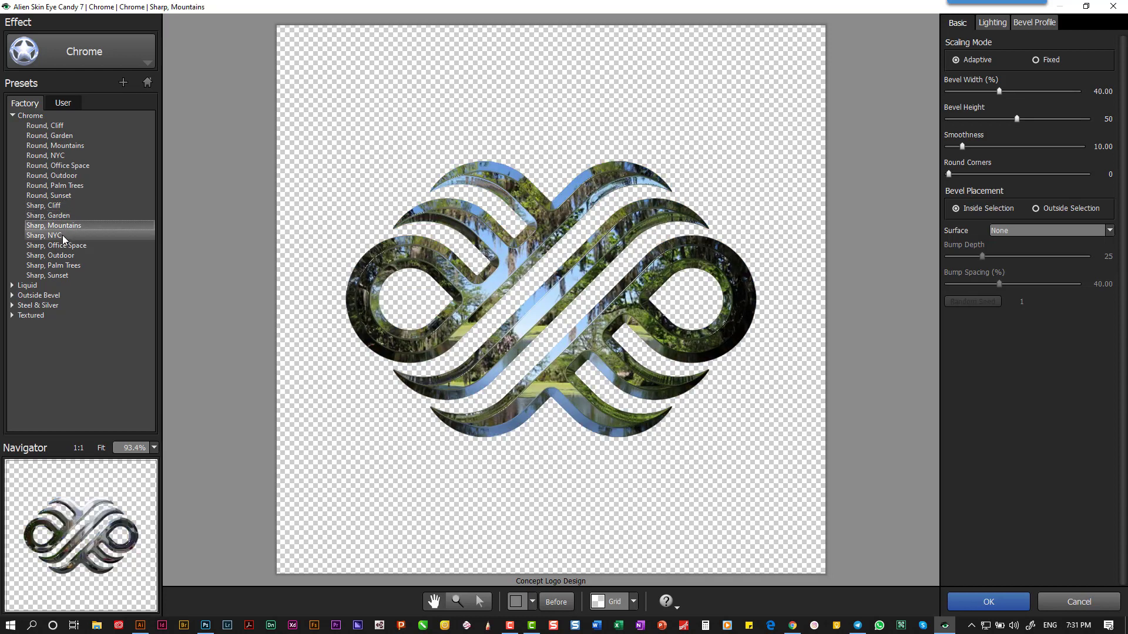
{"action": "left_click", "coordinate": [62, 235]}
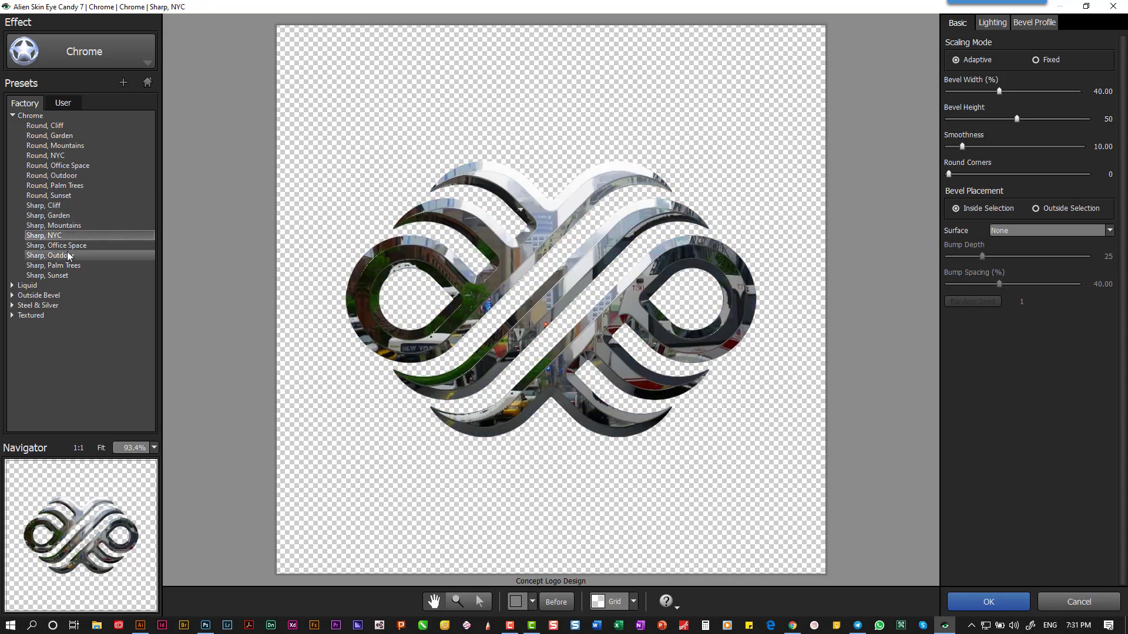
{"action": "left_click", "coordinate": [69, 246]}
{"action": "left_click", "coordinate": [70, 258]}
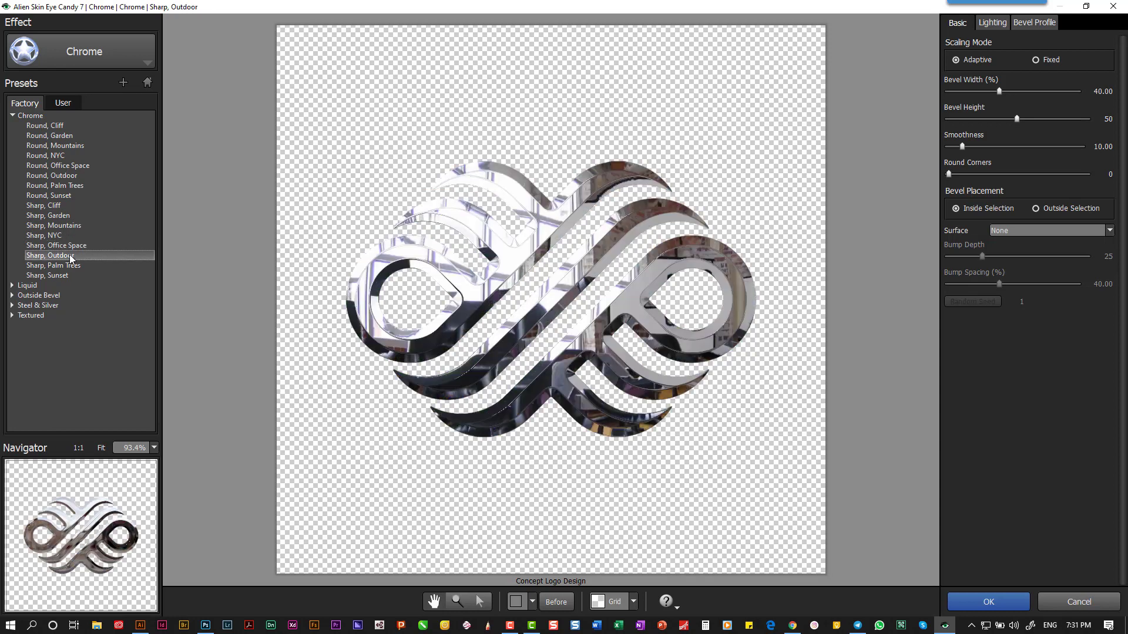
- Apply the Round, Outdoor Chrome preset to the logo with the bevel width reduced to about 30.2%
{"action": "left_click", "coordinate": [59, 175]}
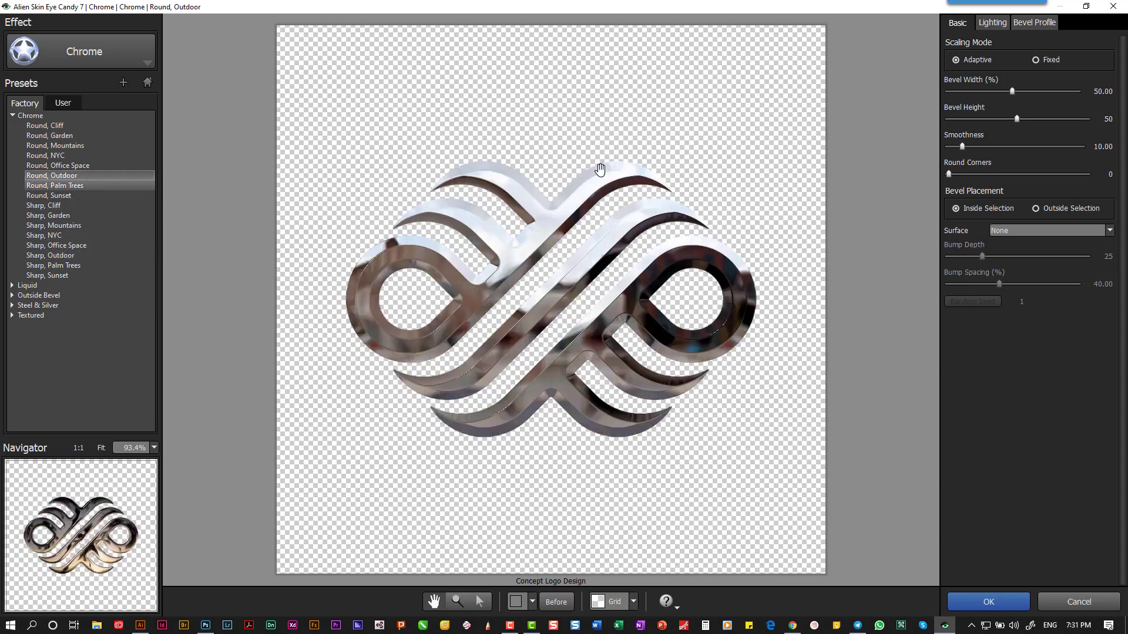
{"action": "left_click_drag", "start_coordinate": [1010, 89], "coordinate": [985, 91]}
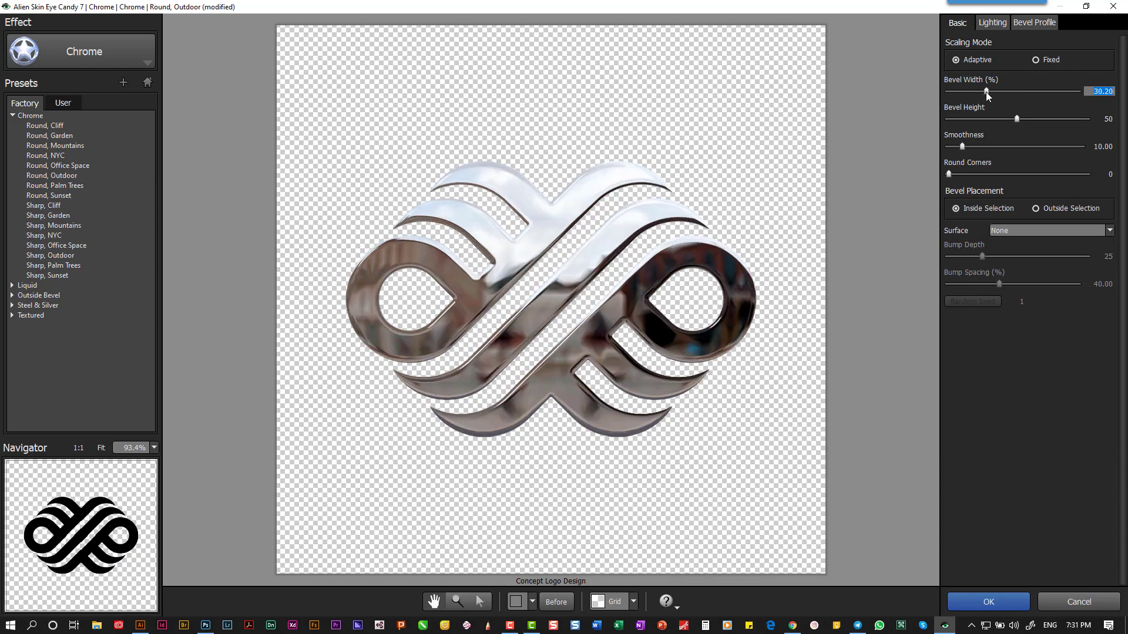
{"action": "left_click", "coordinate": [993, 602]}
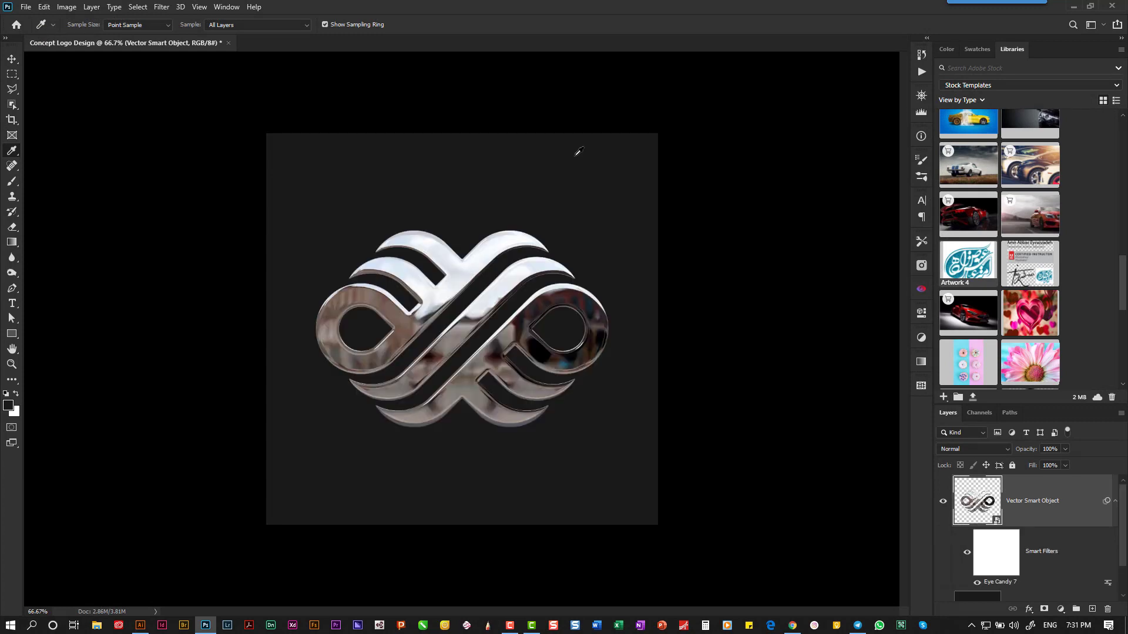
- Fit the document to the screen and deselect the logo layer with the Move tool
{"action": "key", "text": "ctrl+0"}
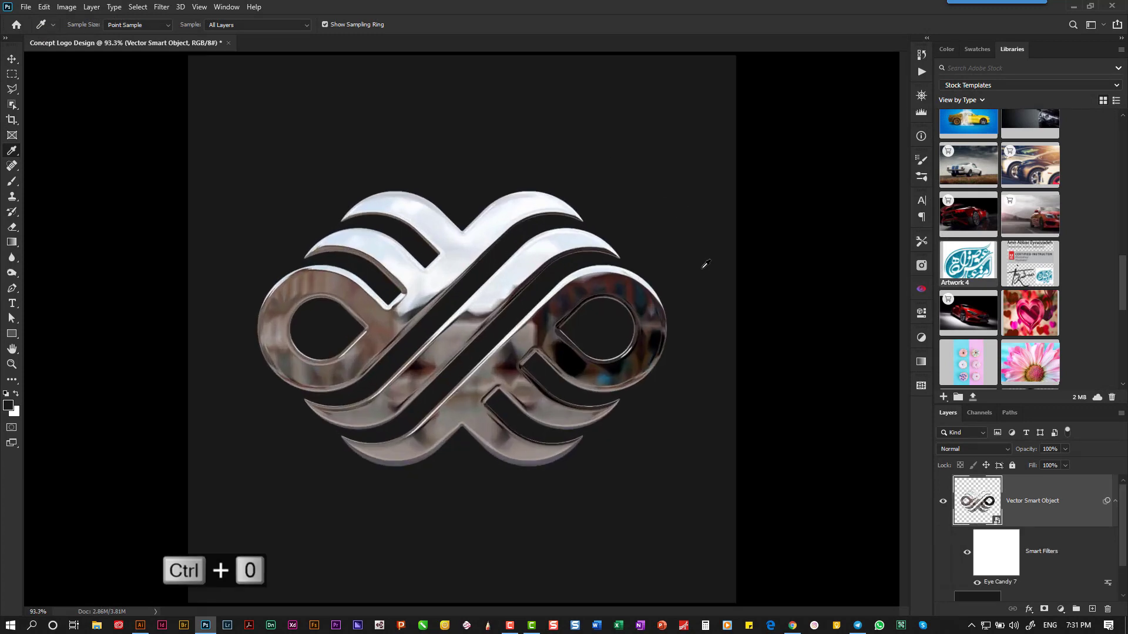
{"action": "left_click", "coordinate": [11, 60]}
{"action": "left_click", "coordinate": [141, 178]}
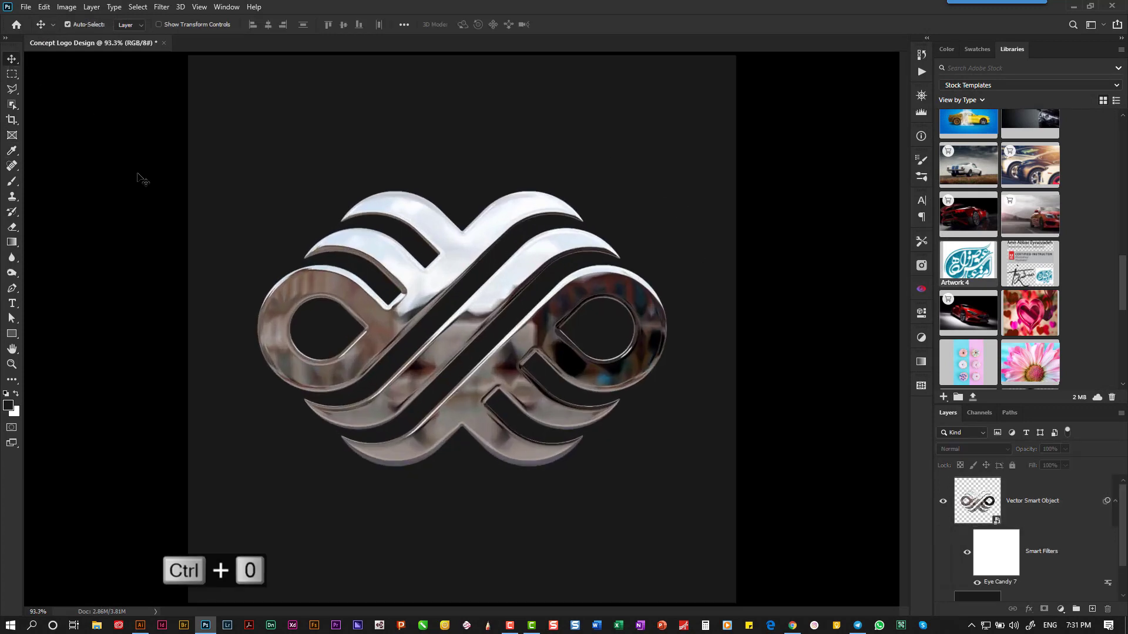